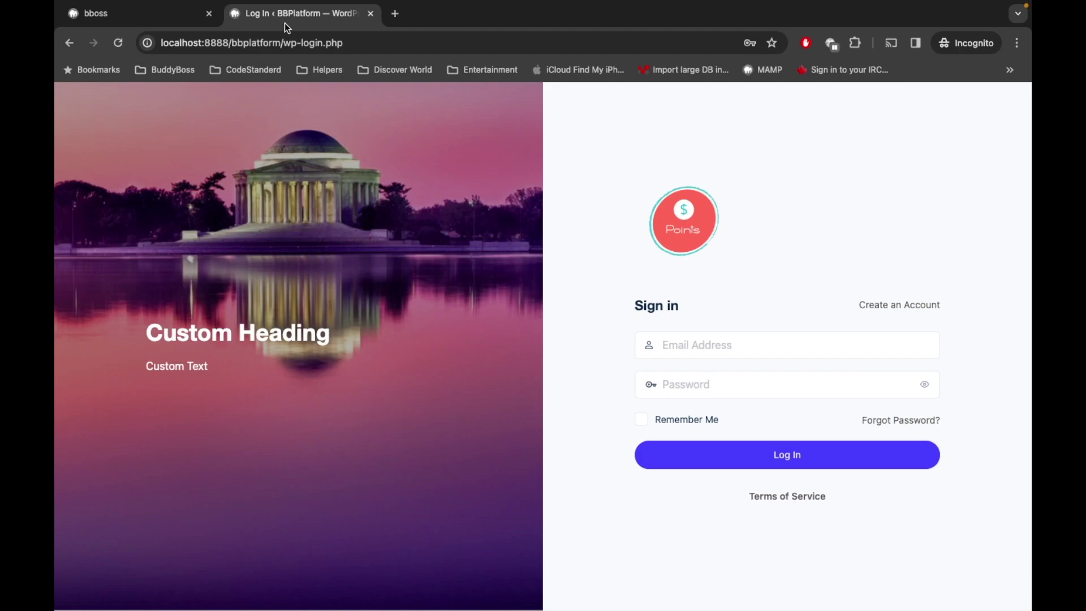
# Step: Switch to the bboss site tab and go to its wp-login.php sign-in page
pyautogui.click(285, 43)
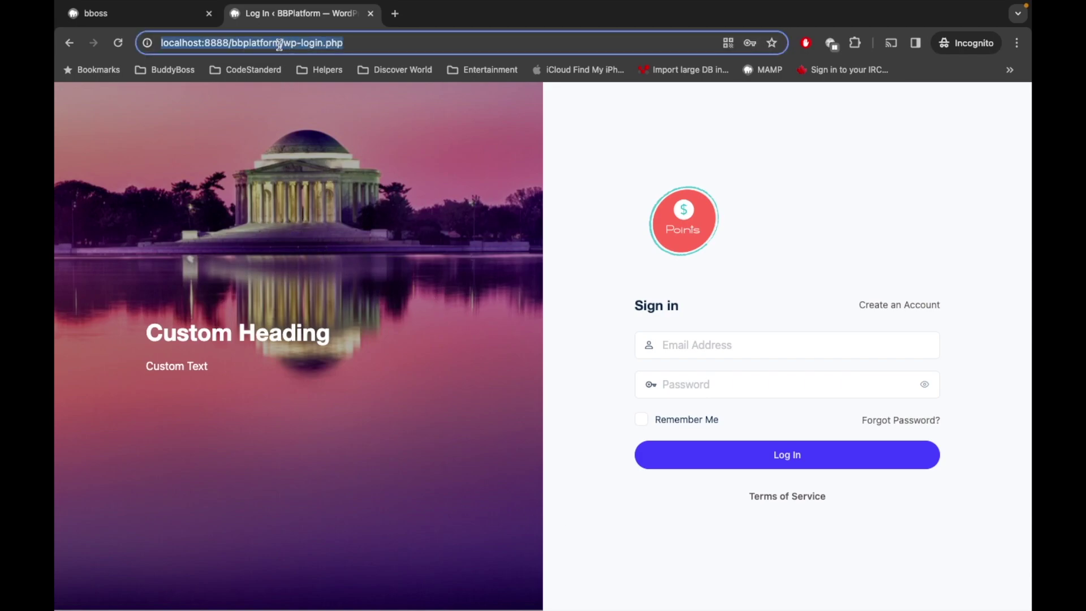
pyautogui.click(184, 14)
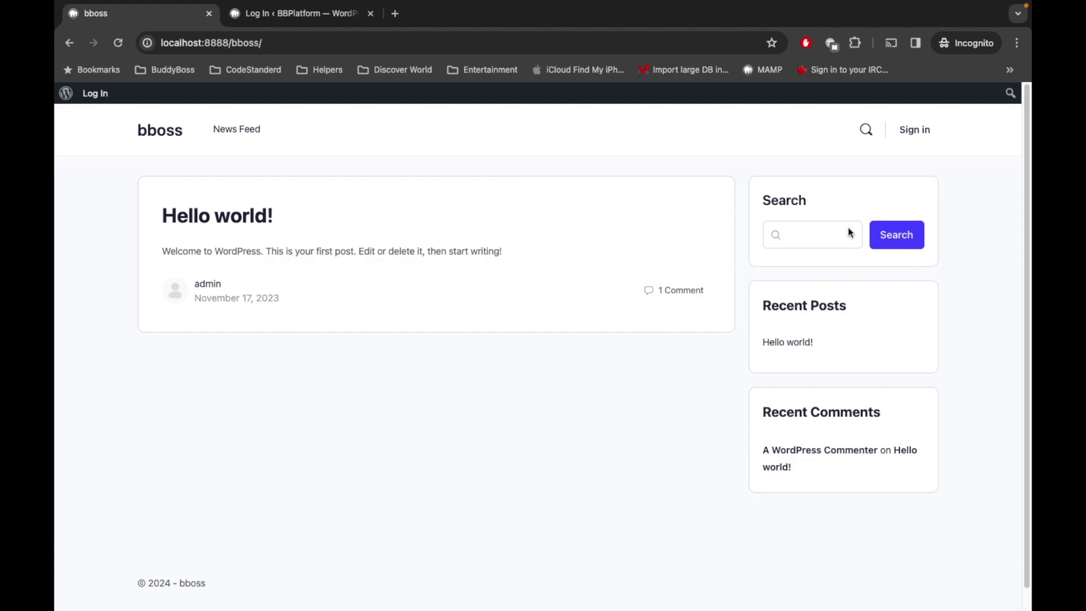
pyautogui.click(926, 137)
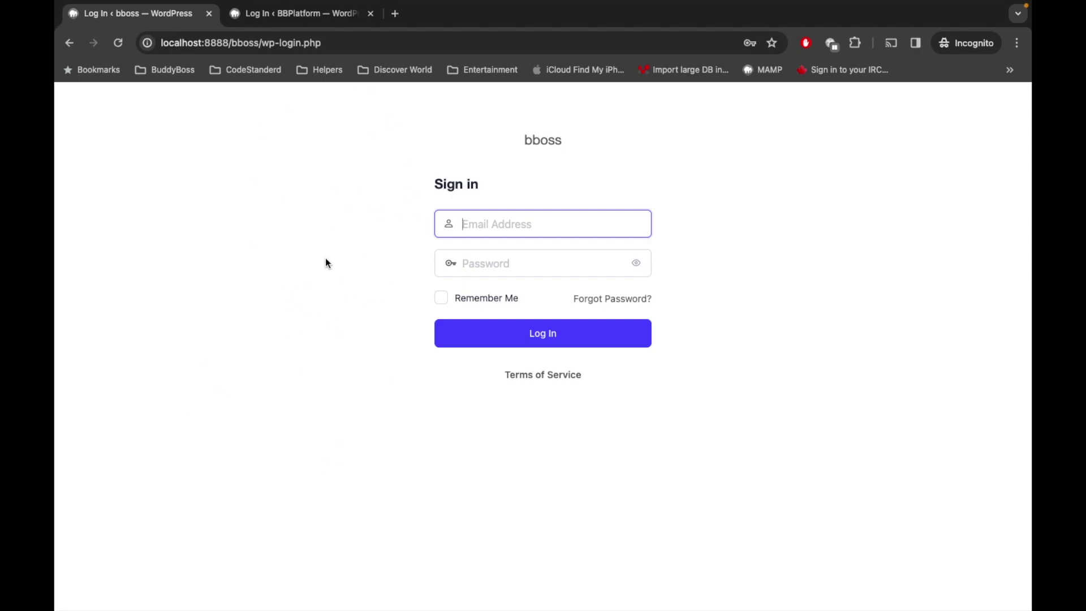
pyautogui.click(502, 226)
# Step: Log in as admin with the saved credentials and Remember Me checked
pyautogui.click(547, 267)
pyautogui.click(442, 302)
pyautogui.click(495, 335)
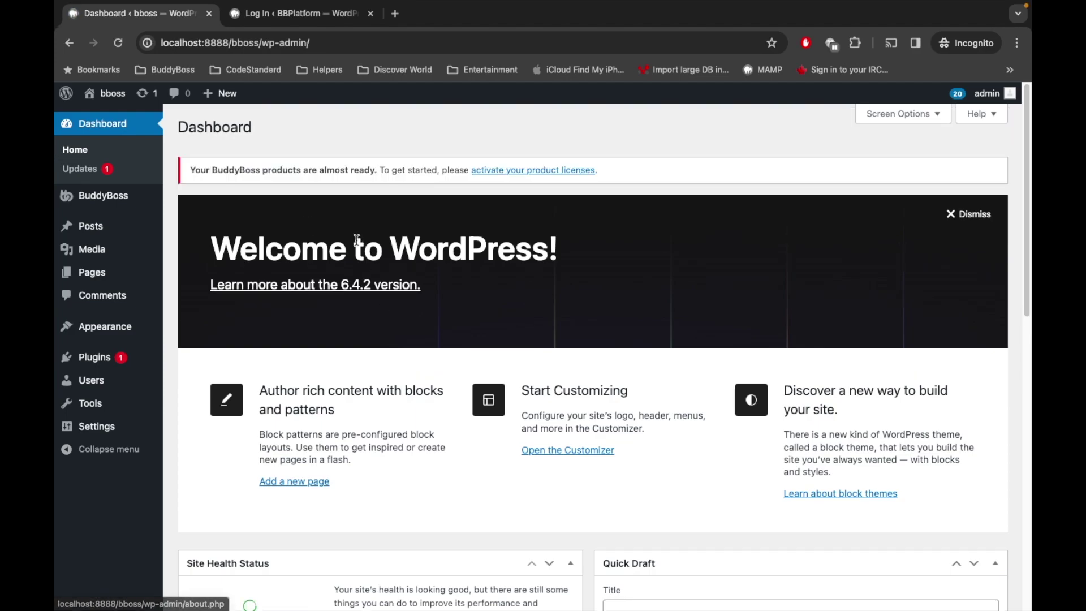
pyautogui.moveTo(103, 195)
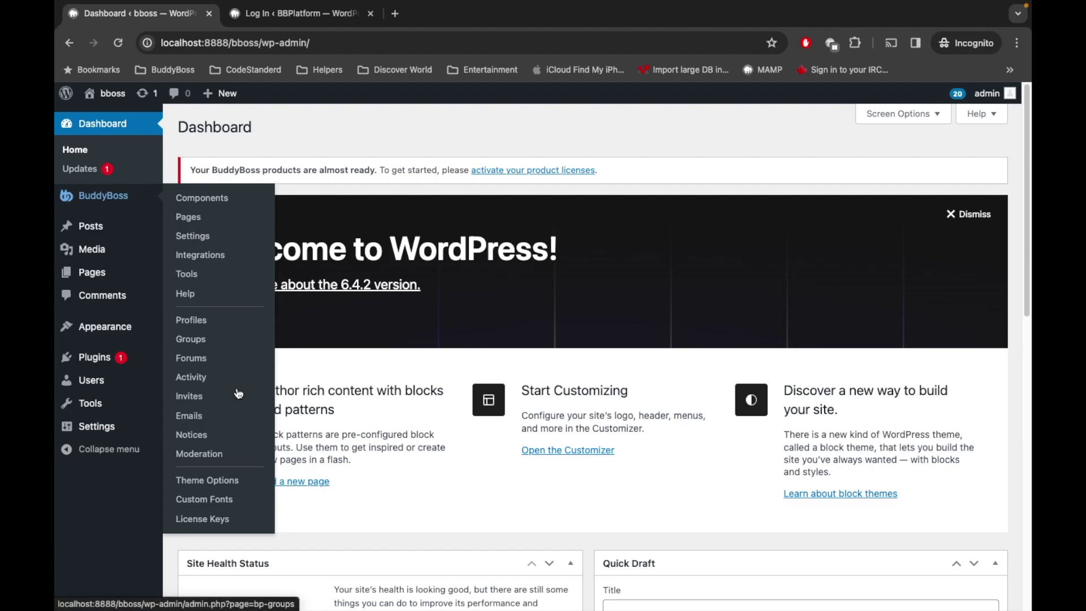
# Step: Go to BuddyBoss Theme Options and its Login & Registration section
pyautogui.click(215, 485)
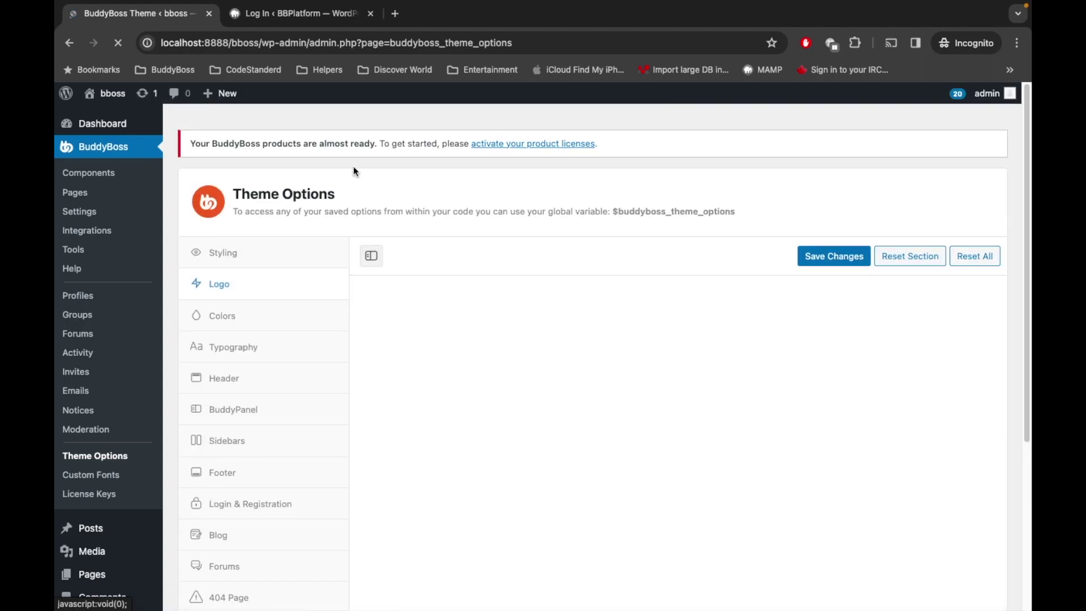
pyautogui.scroll(-2, 342, 214)
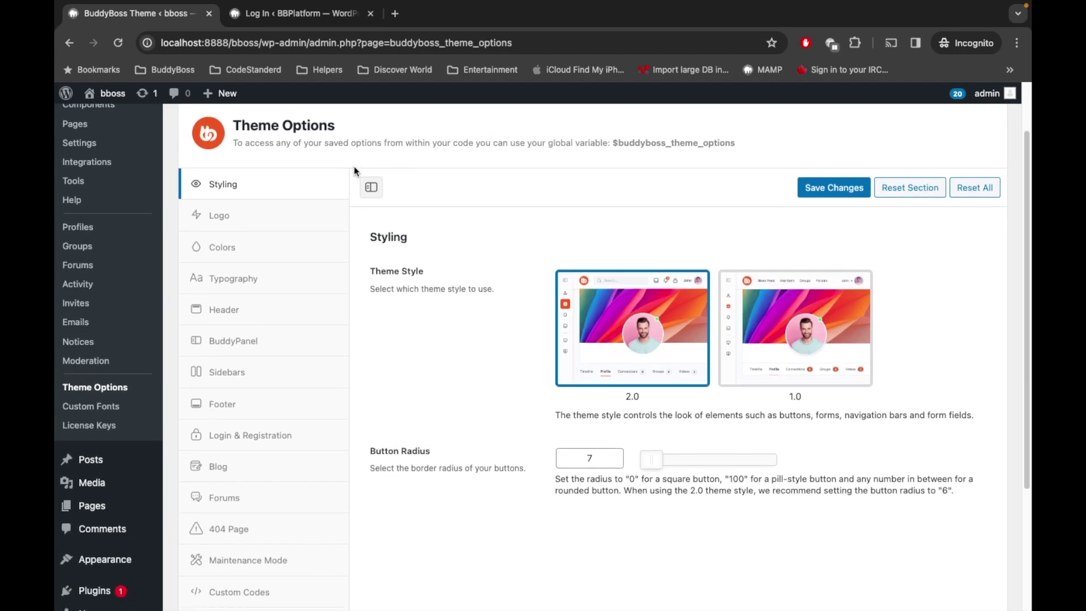
pyautogui.scroll(-2, 333, 244)
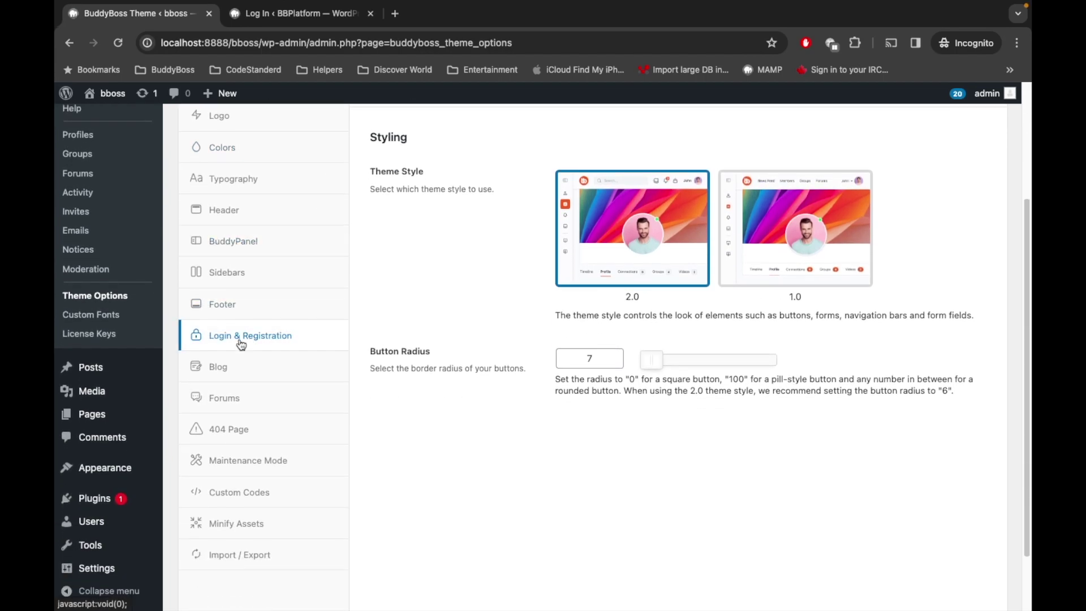
pyautogui.click(221, 346)
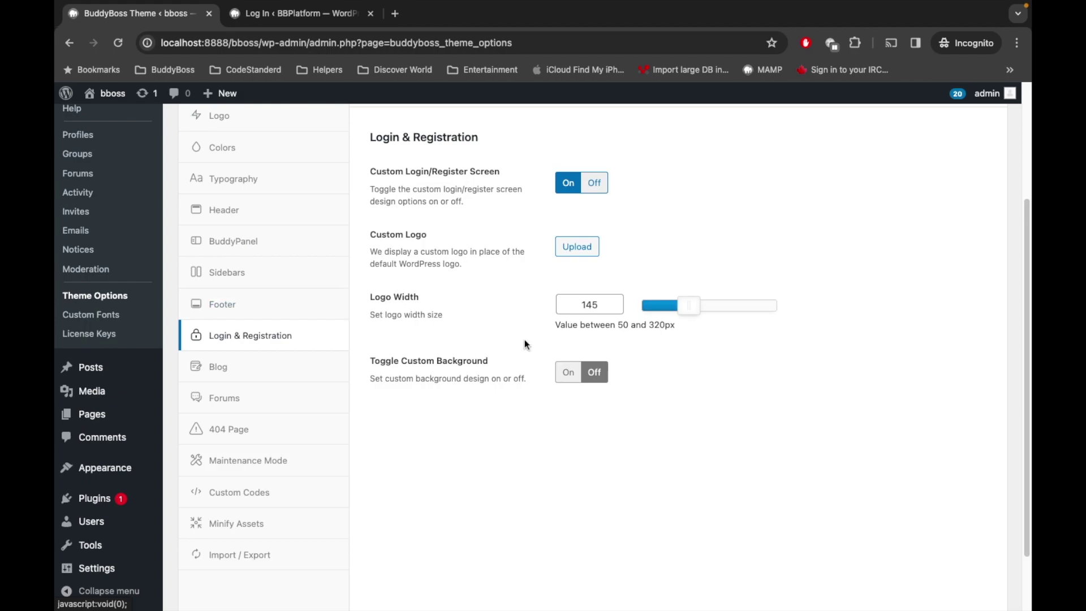
# Step: Switch Toggle Custom Background to On and review the new background fields
pyautogui.scroll(1, 524, 343)
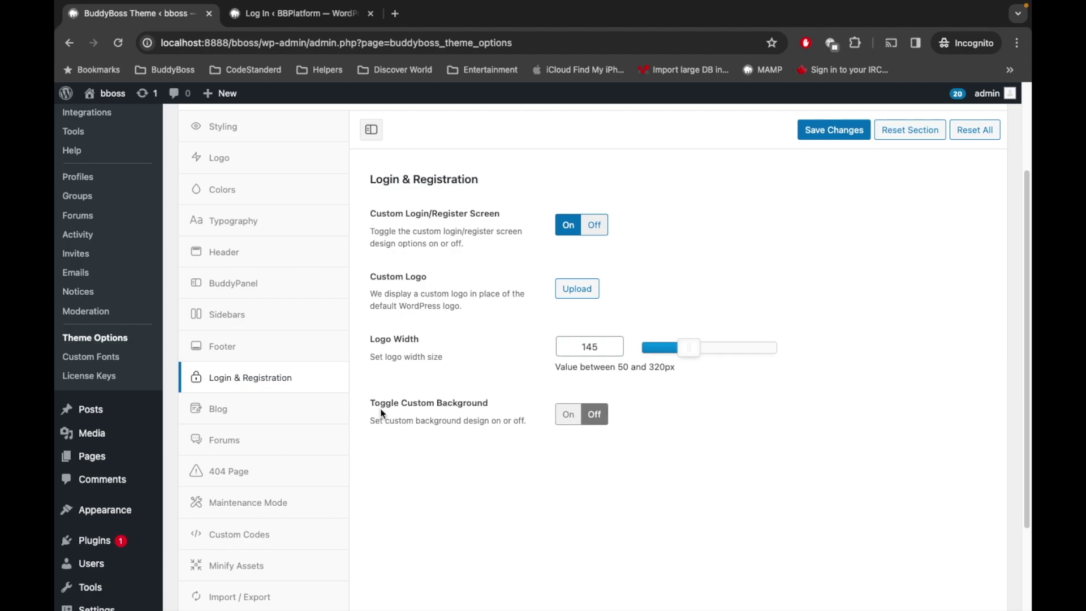
pyautogui.click(566, 416)
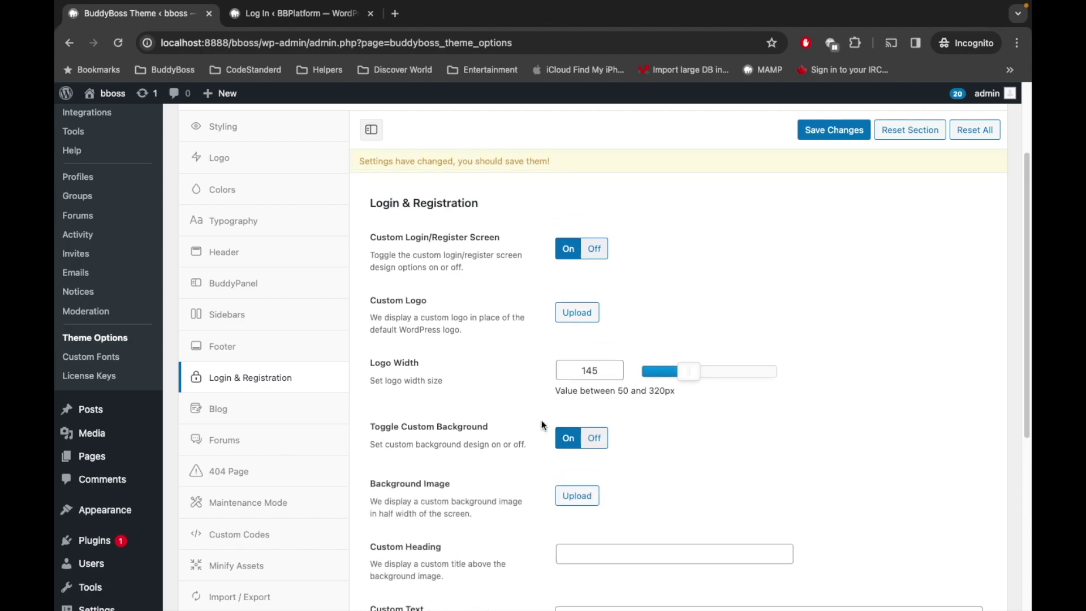
pyautogui.scroll(-1, 491, 384)
pyautogui.scroll(-1, 491, 384)
pyautogui.scroll(-2, 492, 382)
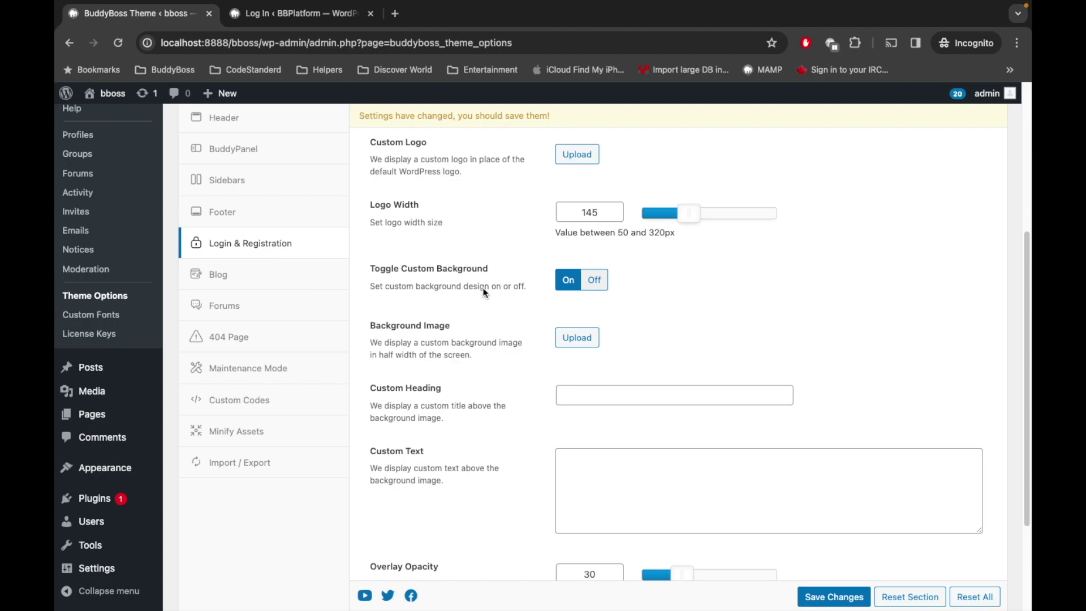
pyautogui.scroll(-2, 503, 402)
pyautogui.scroll(-2, 470, 371)
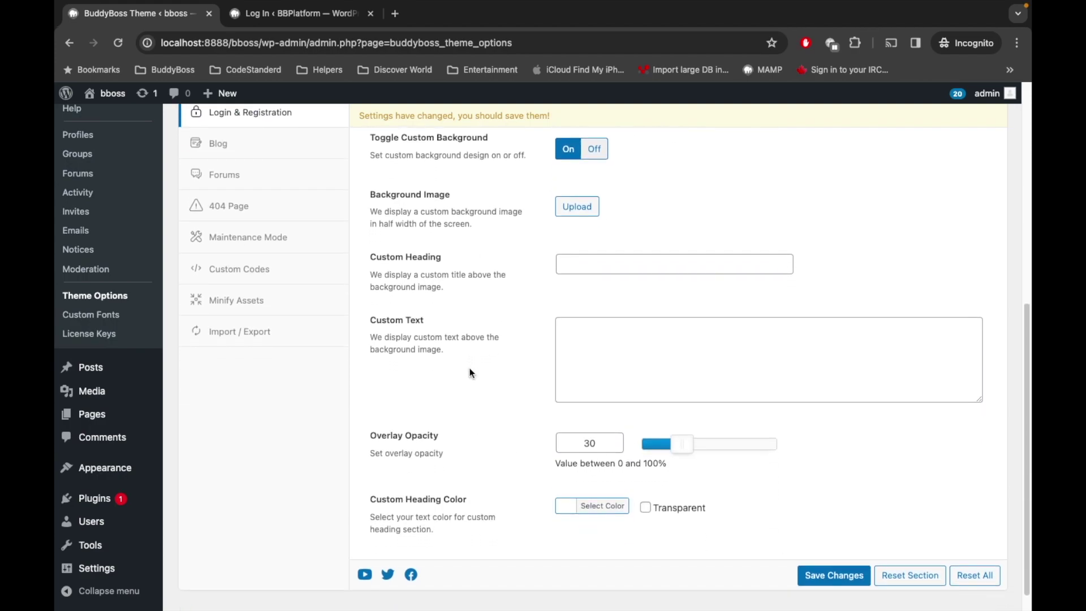
pyautogui.scroll(1, 472, 373)
pyautogui.scroll(1, 471, 373)
pyautogui.scroll(1, 471, 373)
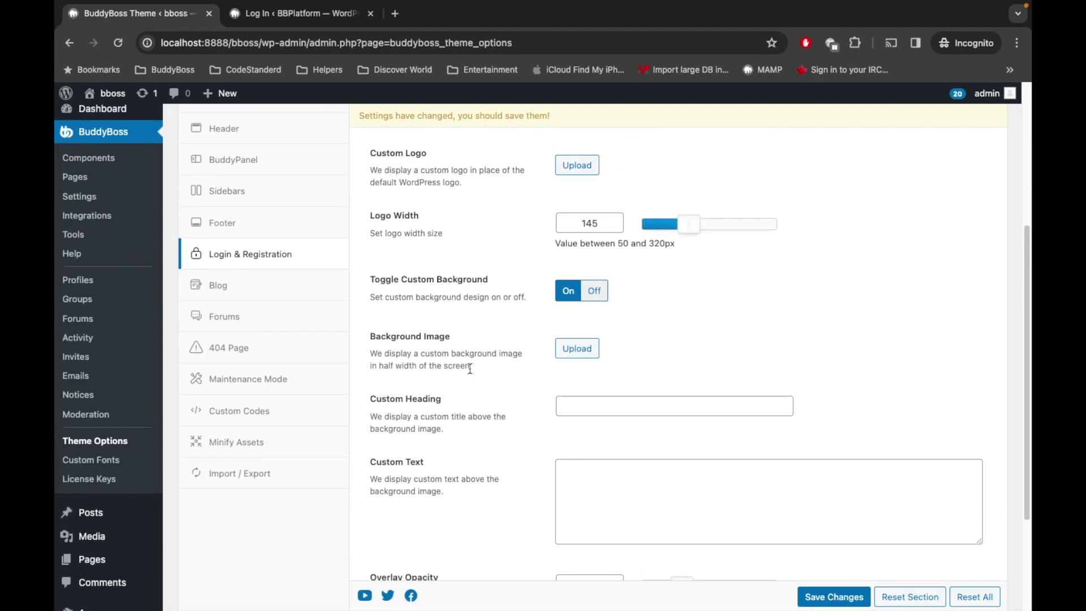
pyautogui.scroll(1, 471, 373)
pyautogui.scroll(-1, 470, 368)
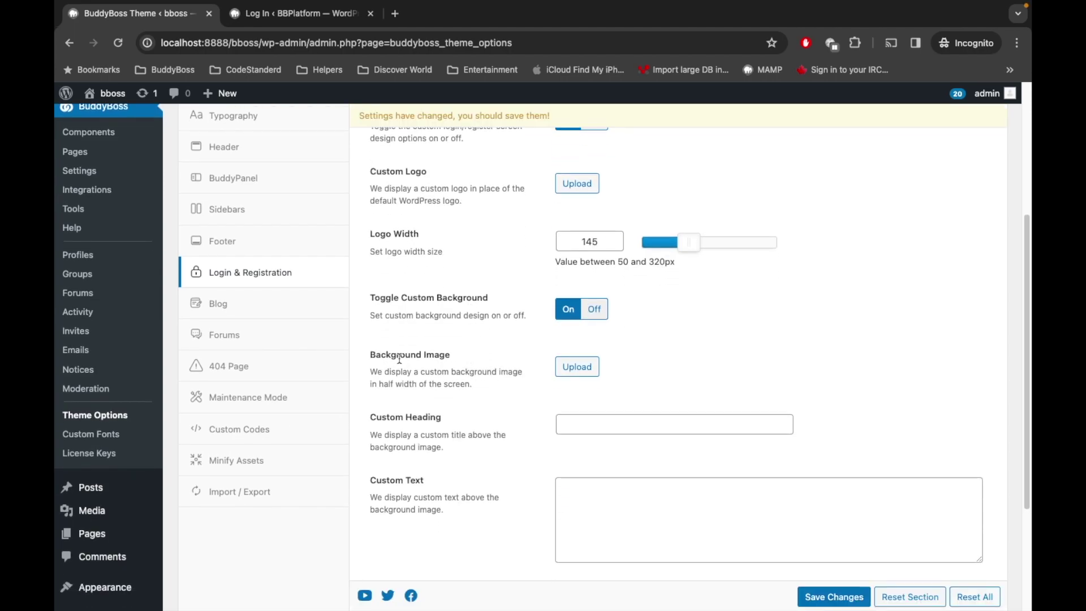
# Step: Compare the fields with the example login page's custom heading, then start choosing a background image
pyautogui.click(332, 20)
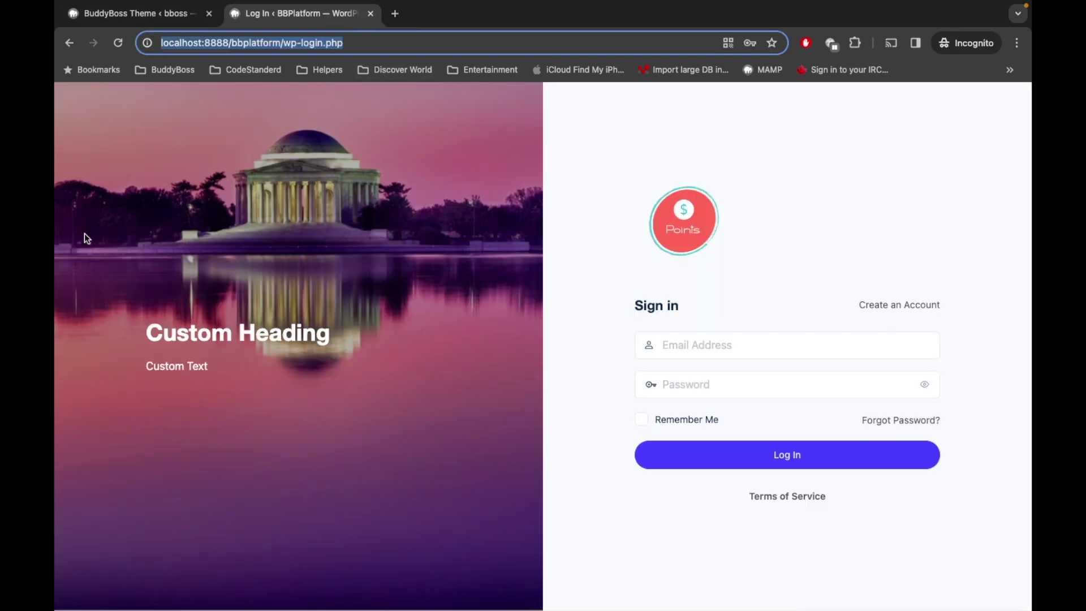
pyautogui.click(141, 15)
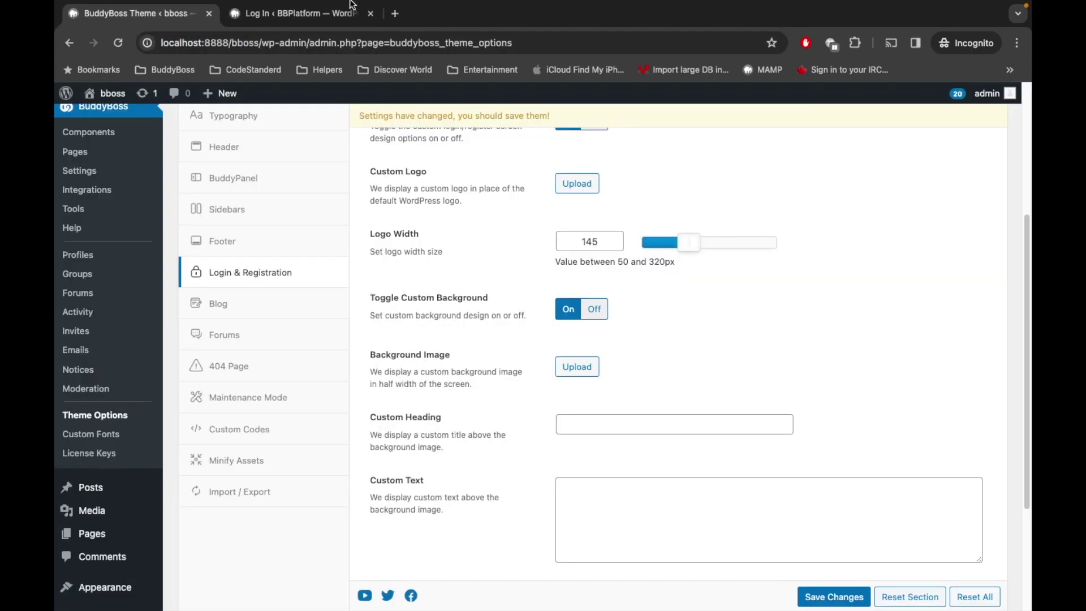
pyautogui.click(335, 20)
pyautogui.moveTo(148, 338); pyautogui.dragTo(331, 344)
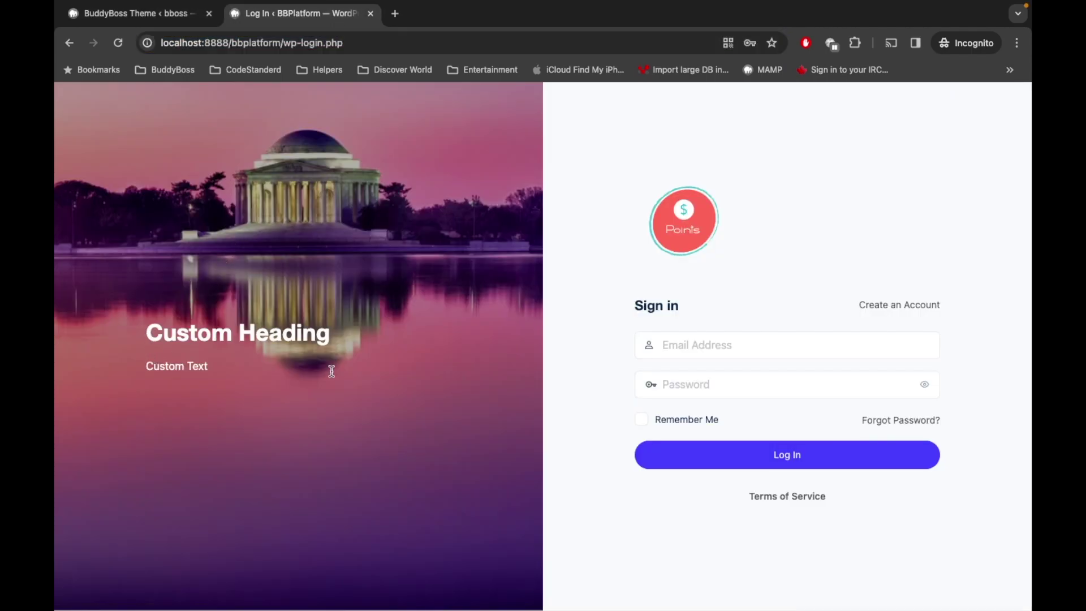
pyautogui.click(167, 19)
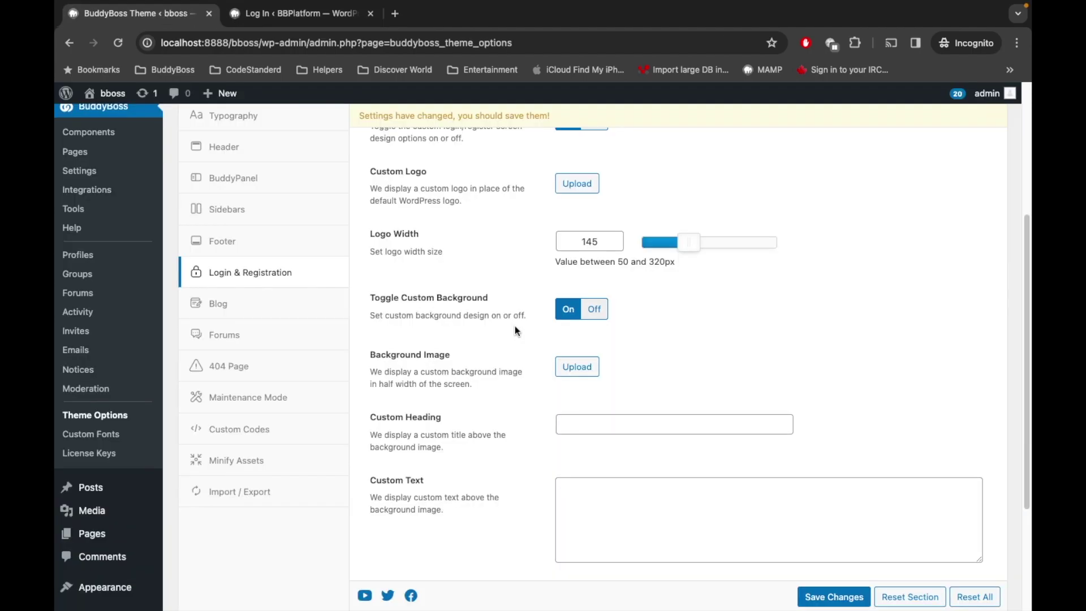
pyautogui.scroll(-1, 394, 382)
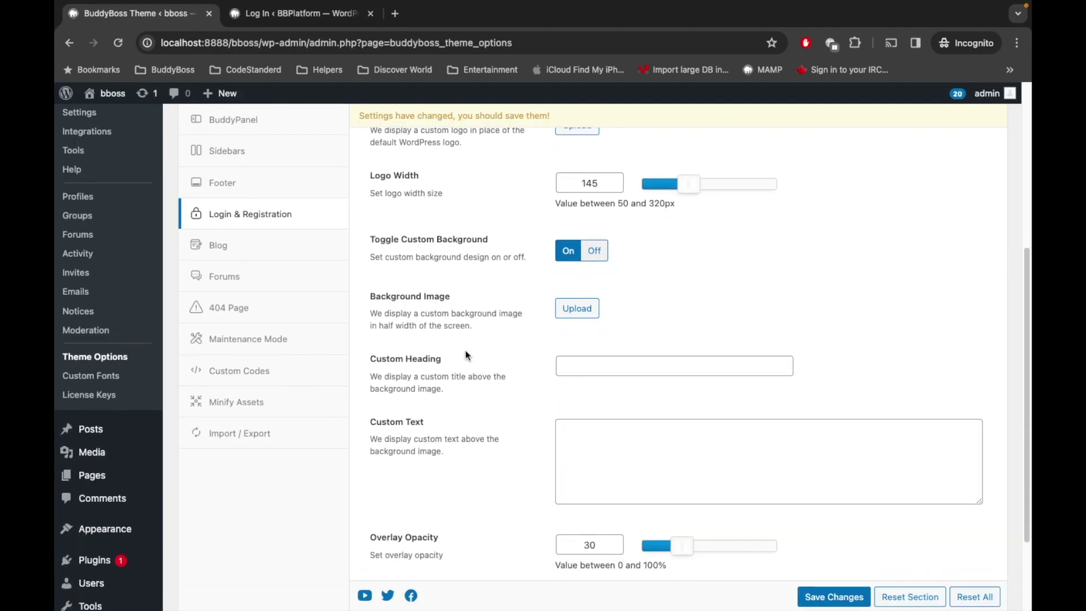
pyautogui.click(325, 12)
pyautogui.click(145, 364)
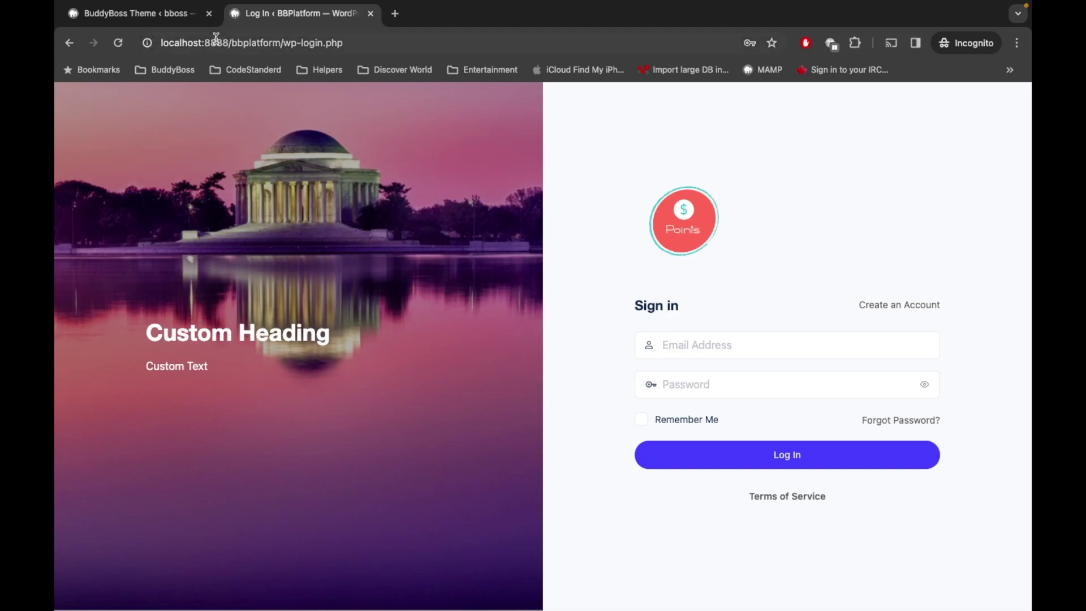
pyautogui.click(185, 17)
pyautogui.scroll(-1, 487, 342)
pyautogui.scroll(-3, 487, 338)
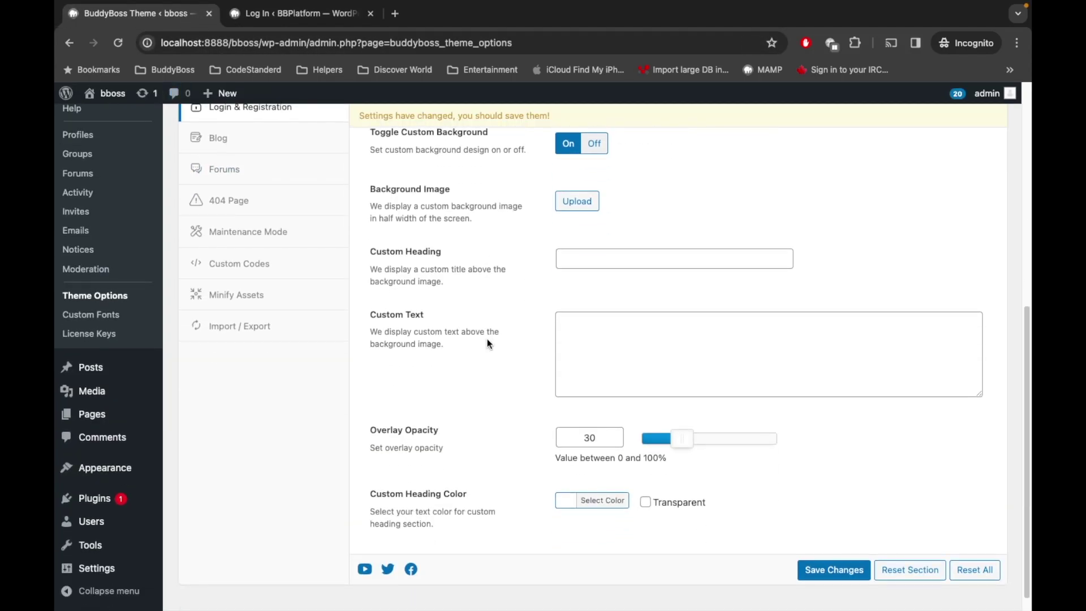
pyautogui.scroll(-1, 487, 338)
pyautogui.scroll(4, 489, 317)
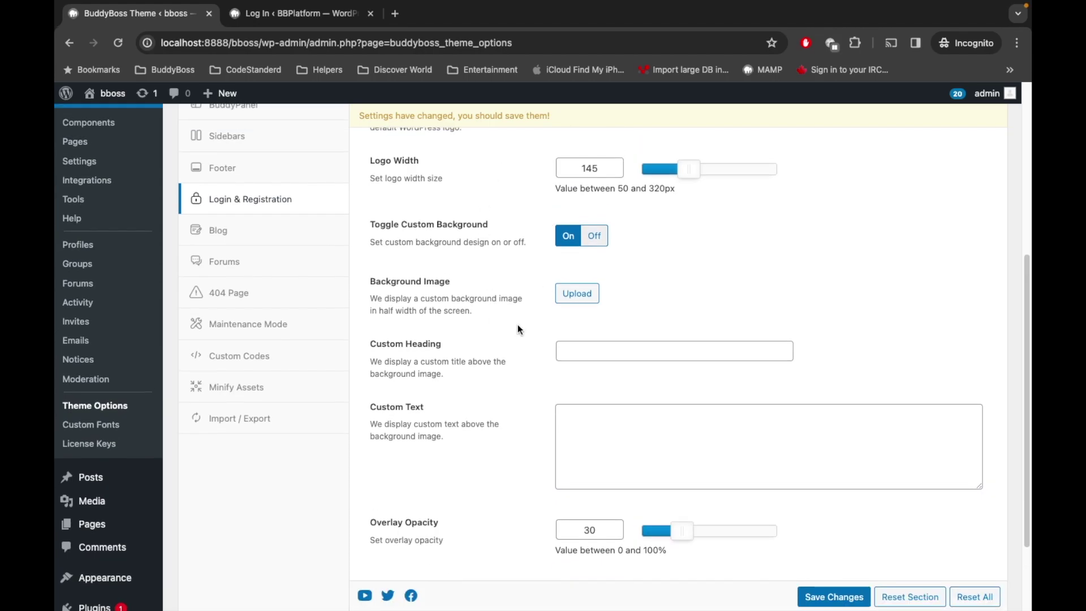
pyautogui.click(571, 294)
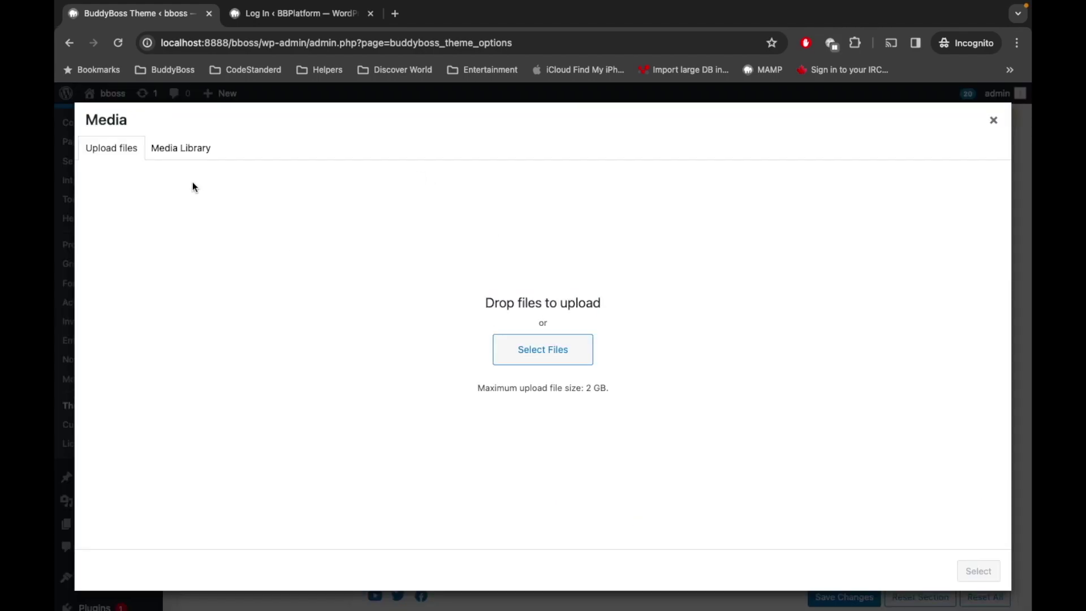
# Step: Upload the misty forest cover .webp from Desktop > test images as the login background
pyautogui.click(176, 149)
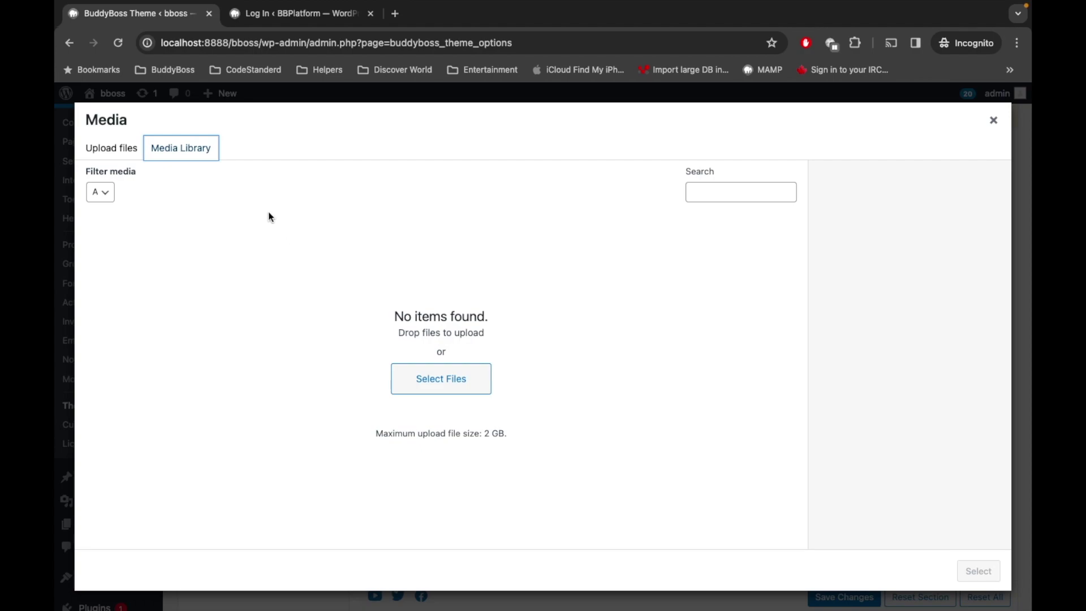
pyautogui.click(115, 151)
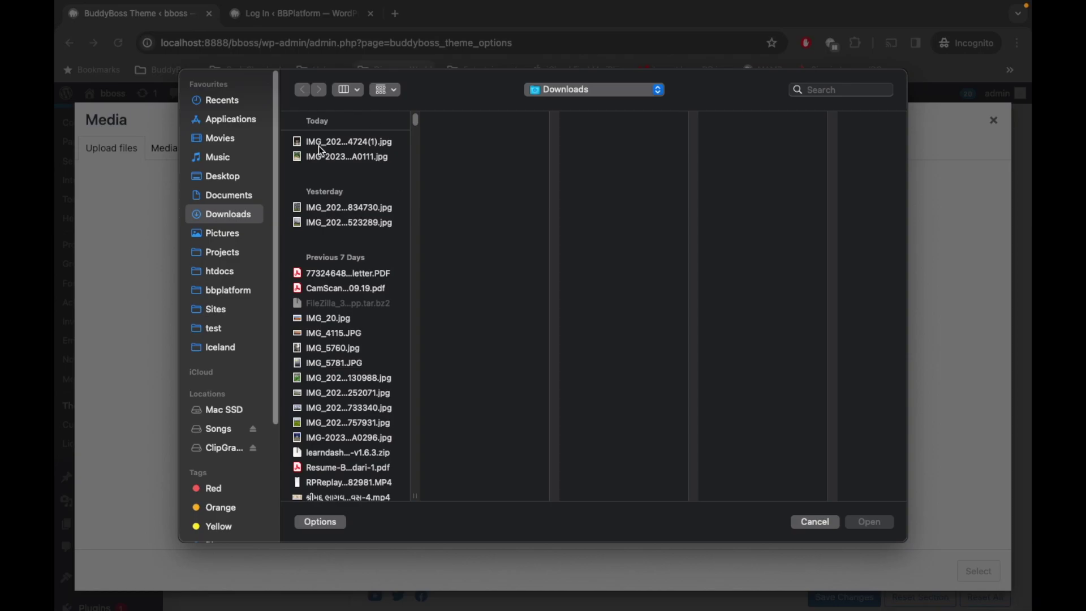
pyautogui.click(248, 178)
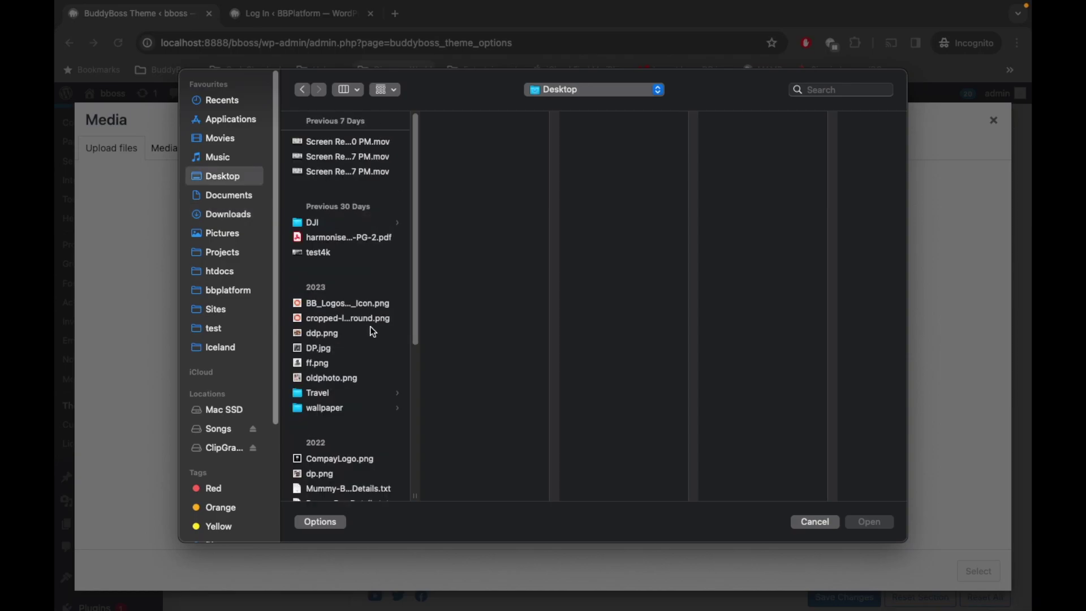
pyautogui.scroll(-8, 371, 328)
pyautogui.scroll(-2, 371, 328)
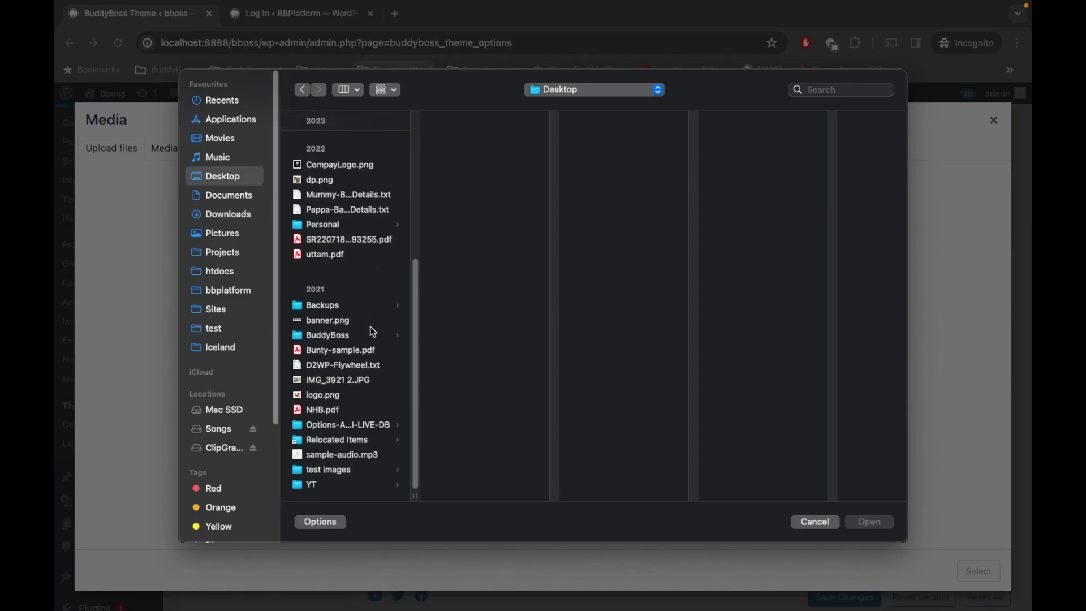
pyautogui.click(326, 472)
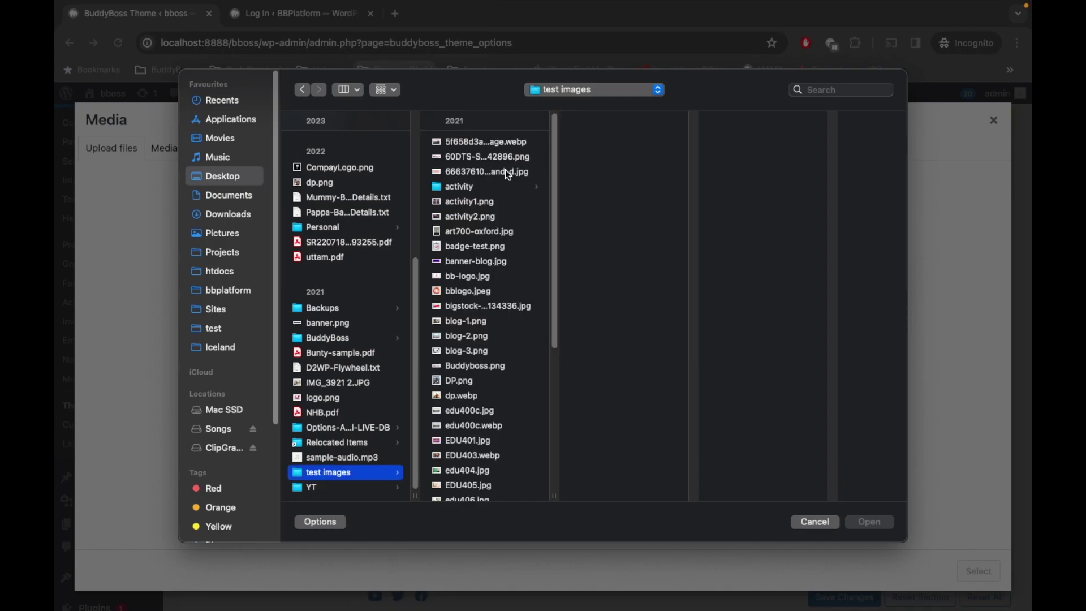
pyautogui.click(475, 143)
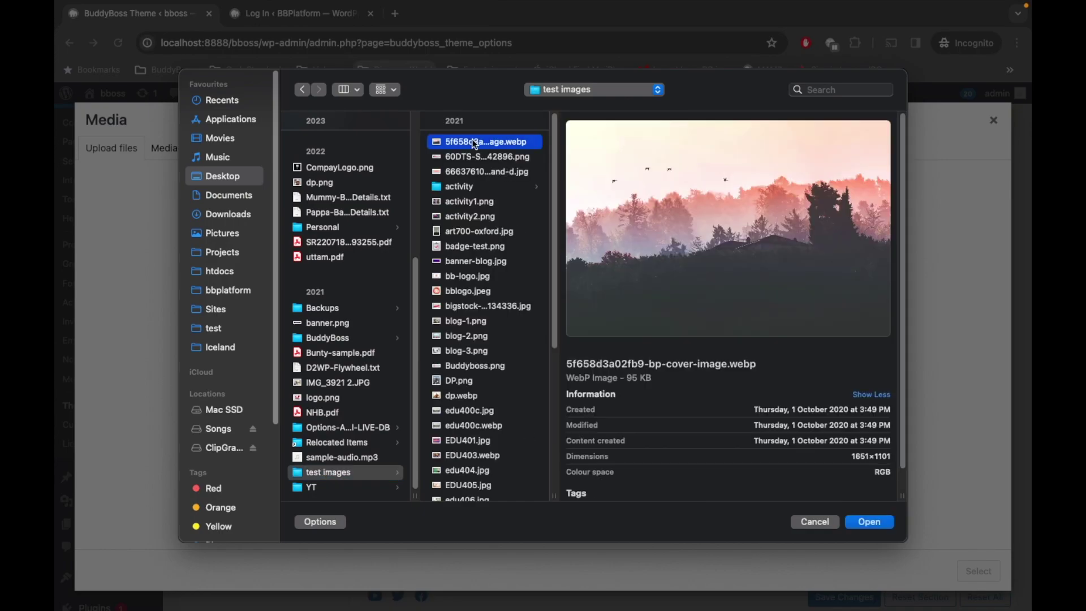
pyautogui.click(866, 522)
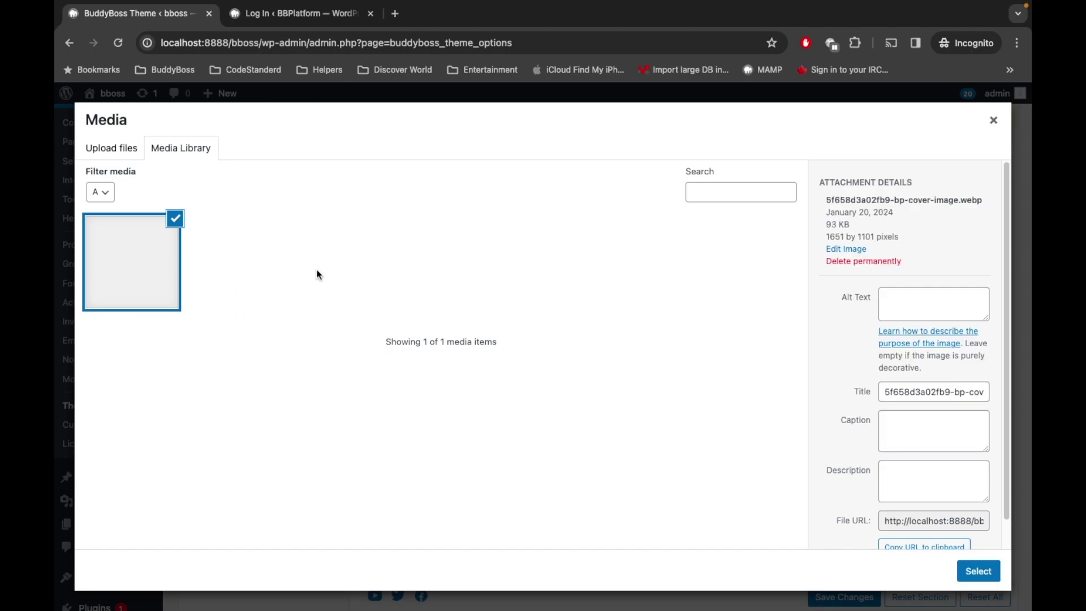
pyautogui.click(980, 573)
# Step: Fill Custom Heading with the copied 'Custom Heading' label text
pyautogui.scroll(-2, 443, 311)
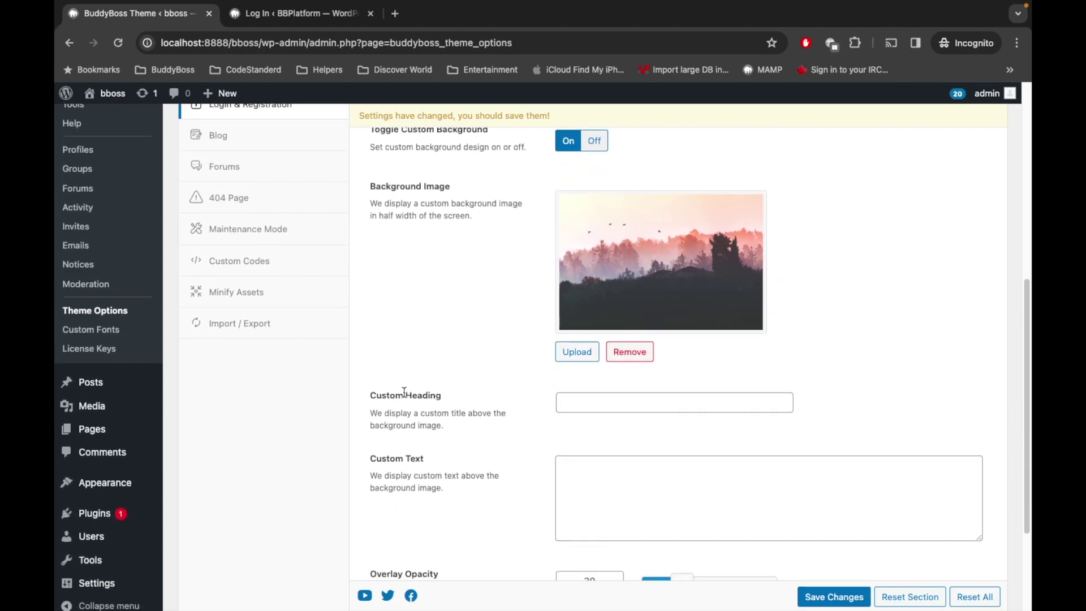
pyautogui.tripleClick(404, 394)
pyautogui.hotkey('ctrl', 'c')
pyautogui.click(579, 399)
pyautogui.hotkey('ctrl', 'v')
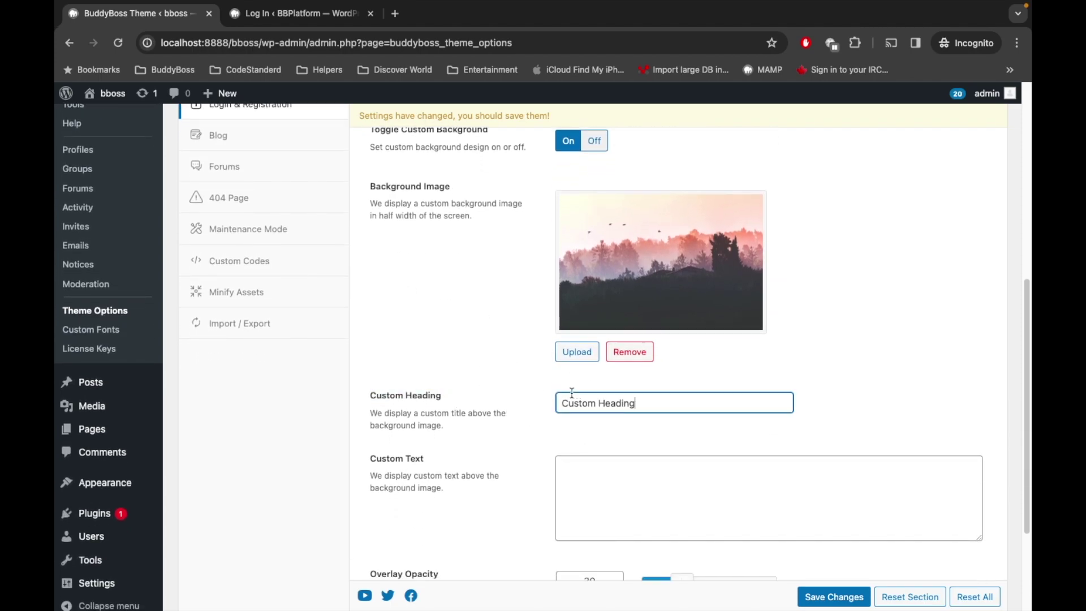
# Step: Fill Custom Text with the copied Custom Text description sentence
pyautogui.scroll(-2, 407, 384)
pyautogui.moveTo(372, 376); pyautogui.dragTo(424, 378)
pyautogui.hotkey('ctrl', 'c')
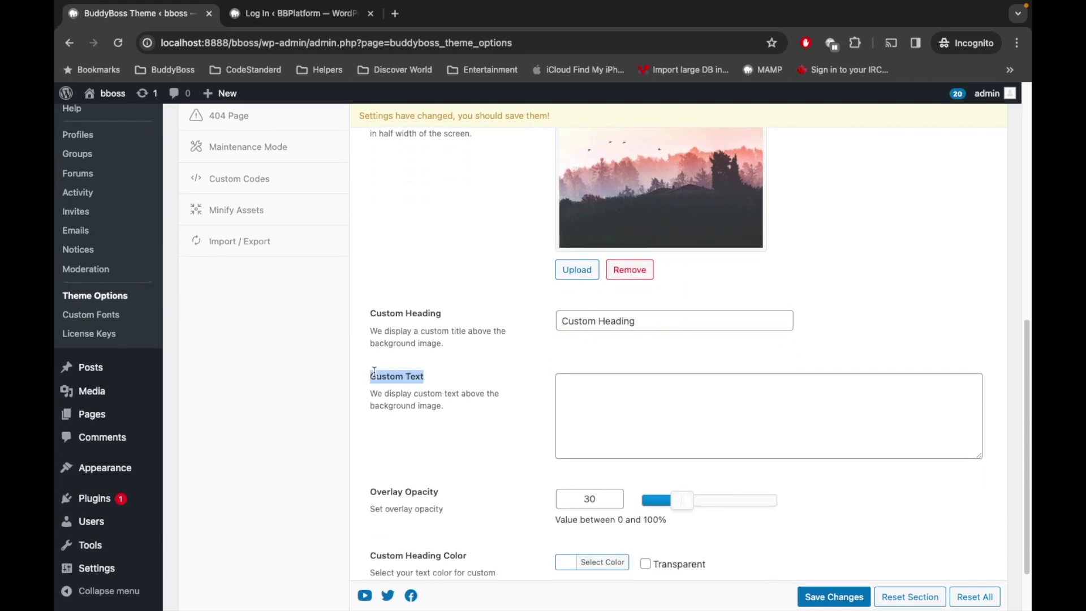
pyautogui.click(571, 403)
pyautogui.hotkey('ctrl', 'v')
pyautogui.hotkey('ctrl', 'v')
pyautogui.hotkey('ctrl', 'v')
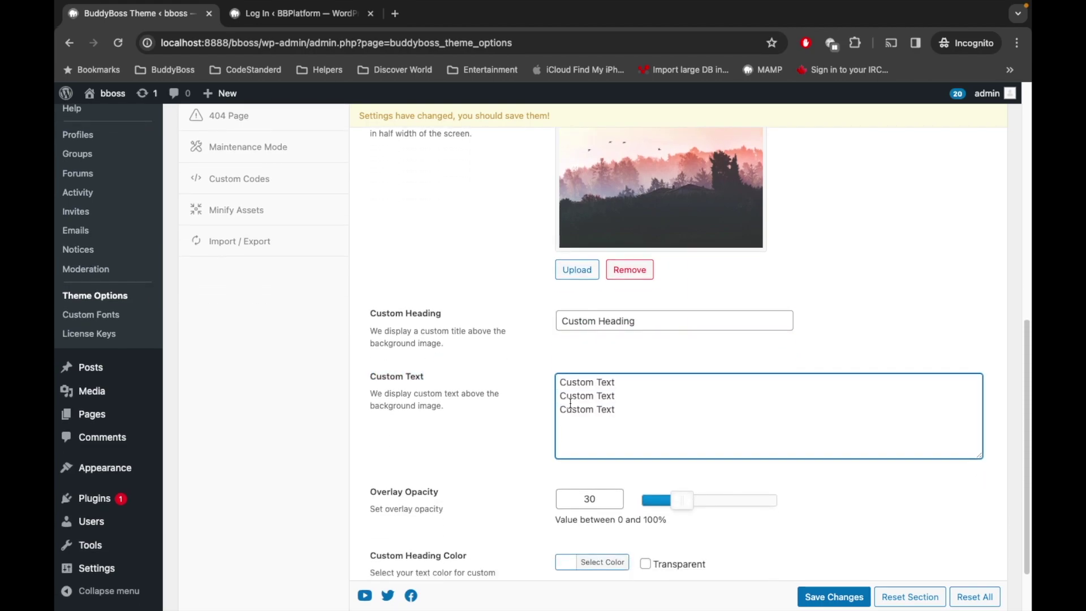
pyautogui.hotkey('ctrl', 'z')
pyautogui.hotkey('ctrl', 'z')
pyautogui.hotkey('ctrl', 'z')
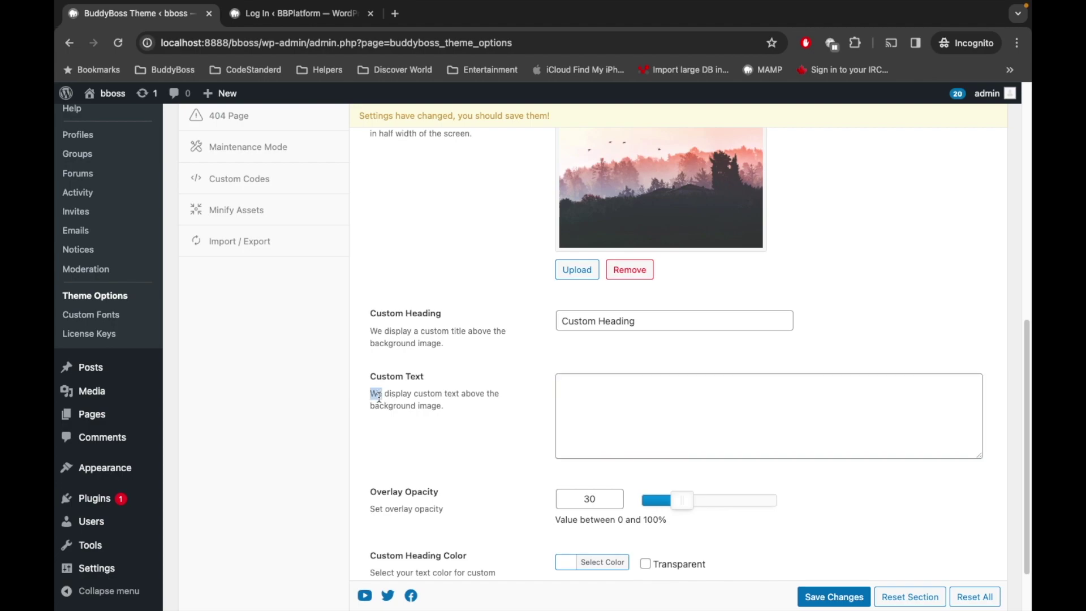
pyautogui.moveTo(371, 391); pyautogui.dragTo(560, 399)
pyautogui.hotkey('ctrl', 'c')
pyautogui.click(598, 425)
pyautogui.hotkey('ctrl', 'v')
# Step: Save the Login & Registration settings
pyautogui.scroll(1, 409, 354)
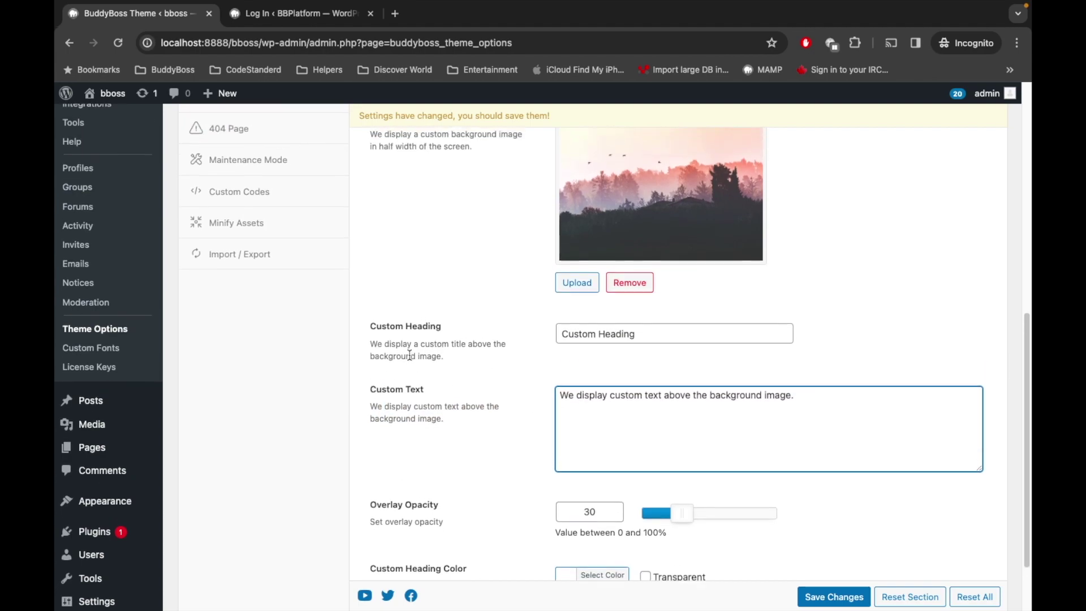
pyautogui.scroll(-3, 405, 375)
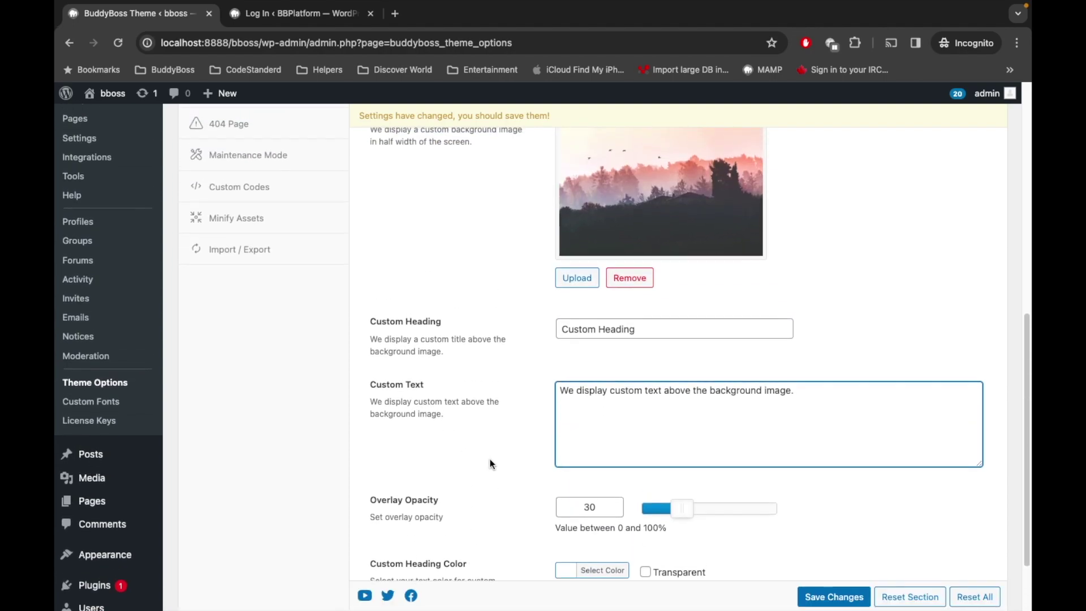
pyautogui.click(816, 563)
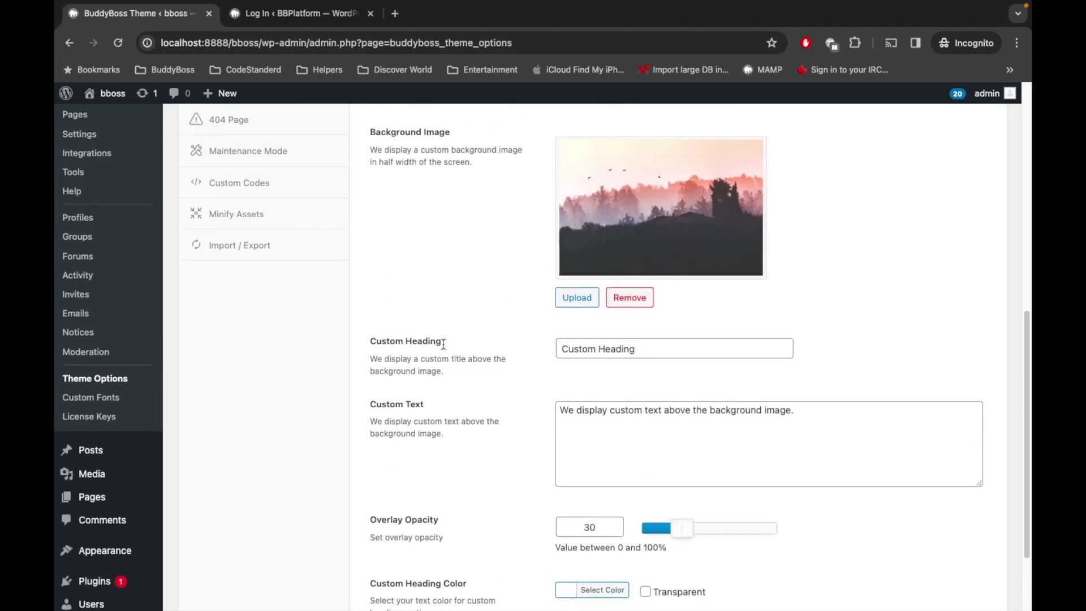
pyautogui.scroll(-1, 443, 343)
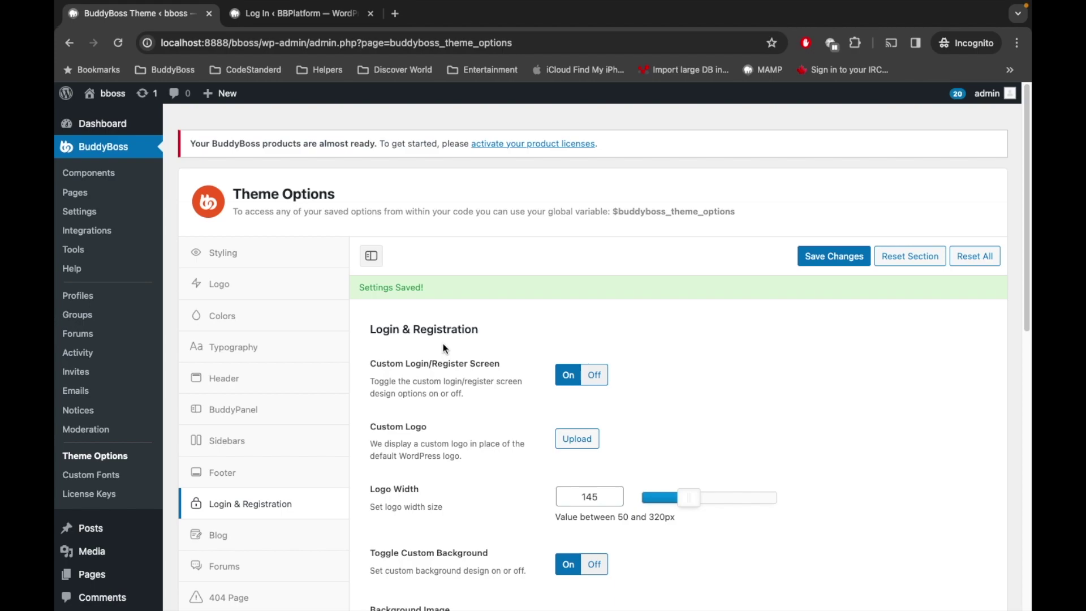
# Step: Turn on a custom desktop logo in the Logo settings
pyautogui.click(226, 293)
pyautogui.scroll(-3, 603, 214)
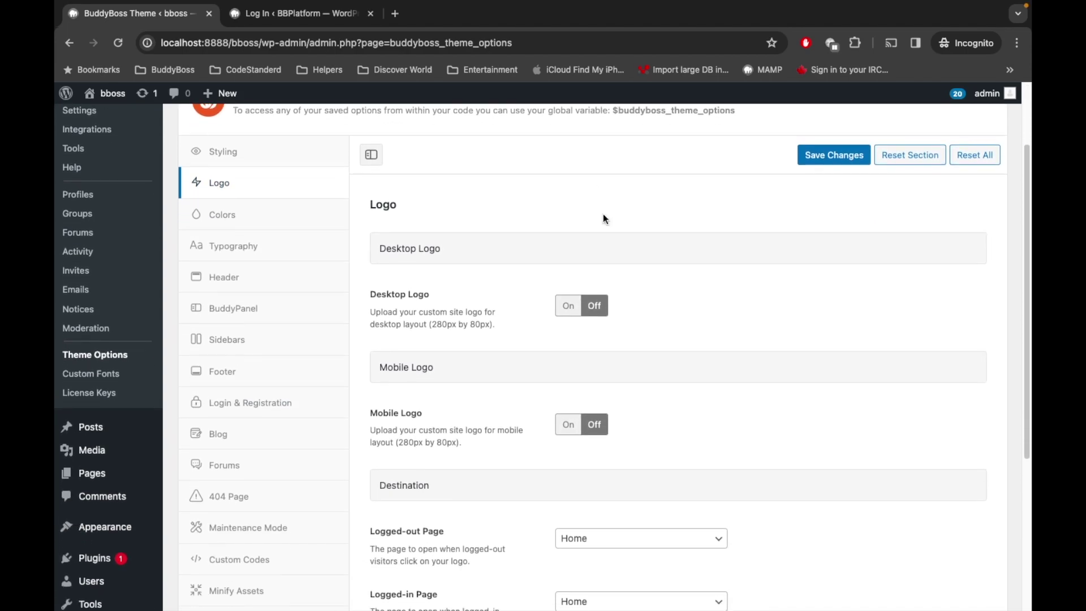
pyautogui.scroll(-2, 603, 214)
pyautogui.click(575, 260)
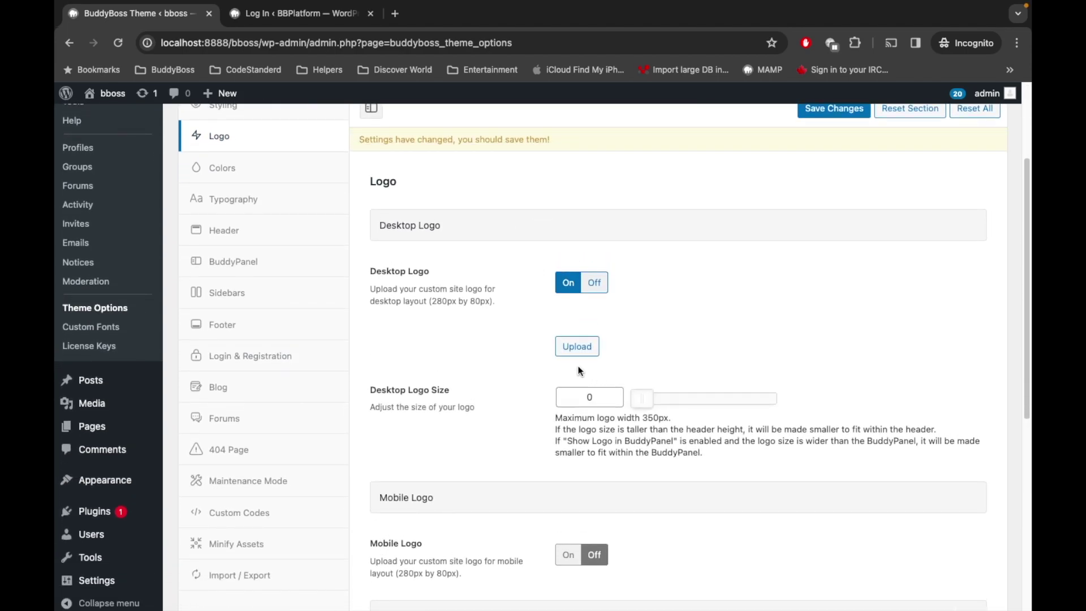
# Step: Upload logo.png from the Desktop and insert it as the desktop logo
pyautogui.click(571, 350)
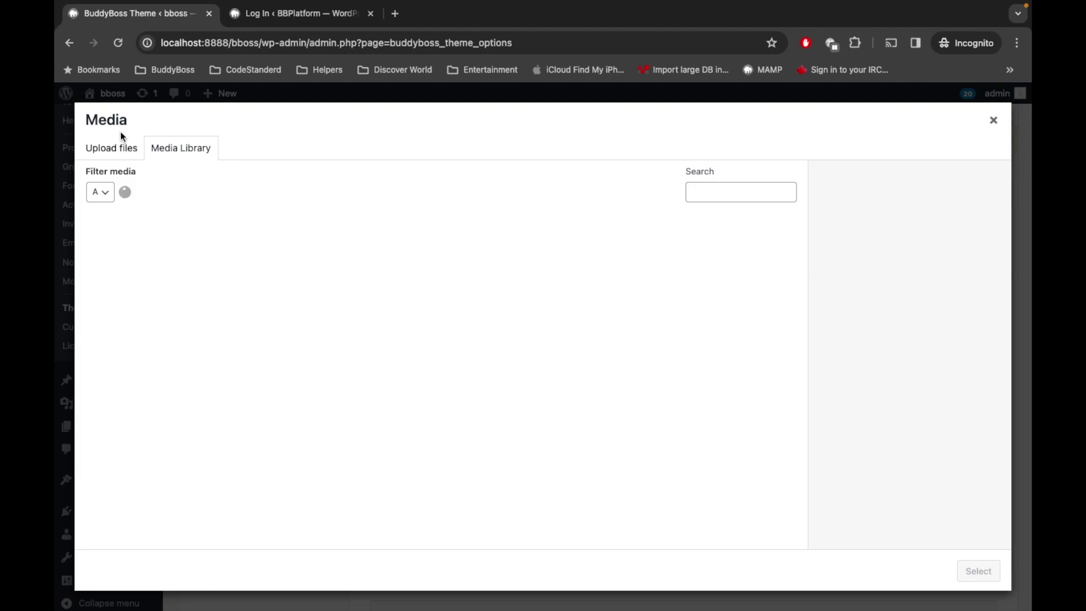
pyautogui.click(116, 147)
pyautogui.click(518, 345)
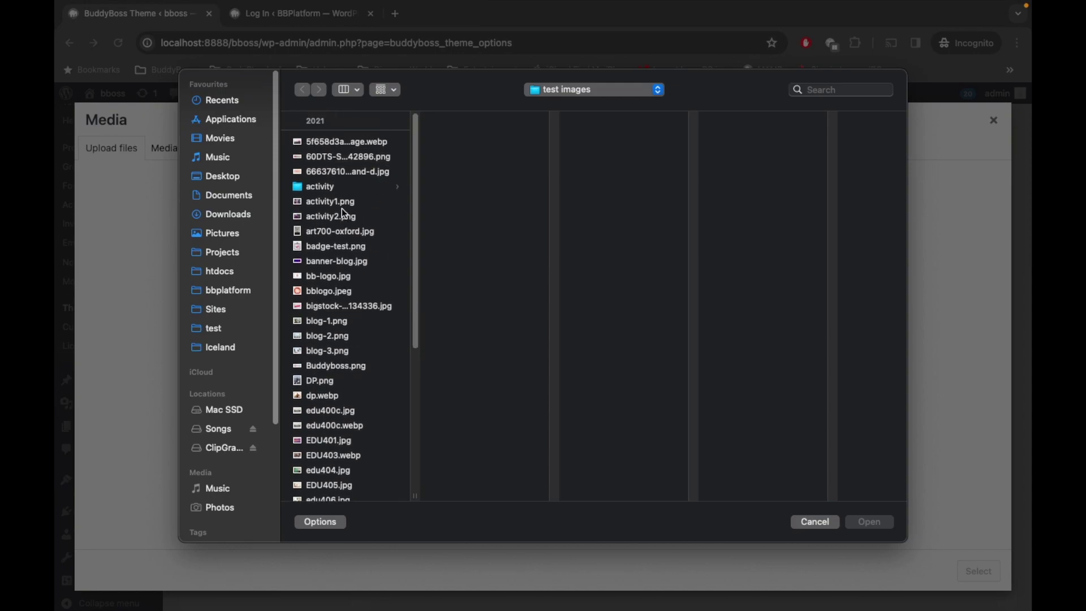
pyautogui.click(220, 178)
pyautogui.scroll(-2, 361, 209)
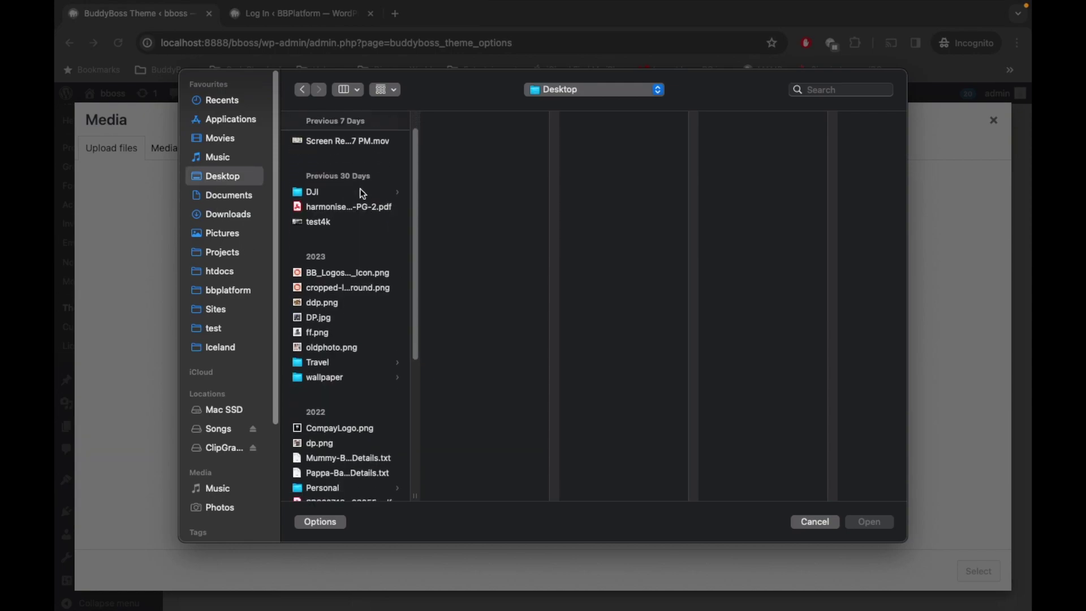
pyautogui.scroll(-3, 359, 188)
pyautogui.scroll(-2, 361, 192)
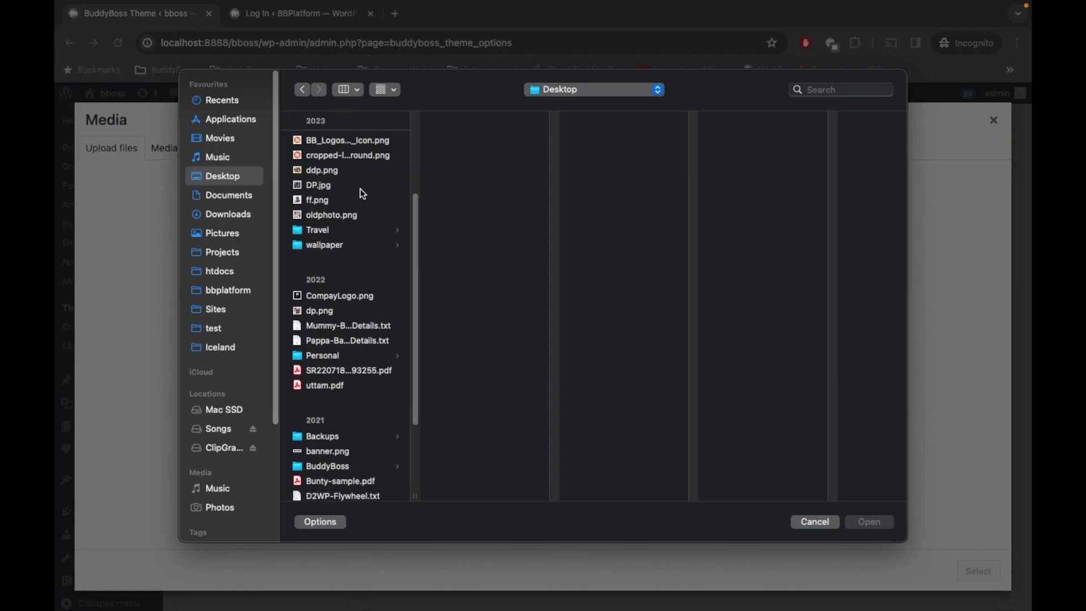
pyautogui.scroll(3, 361, 191)
pyautogui.scroll(-1, 360, 190)
pyautogui.scroll(-1, 361, 190)
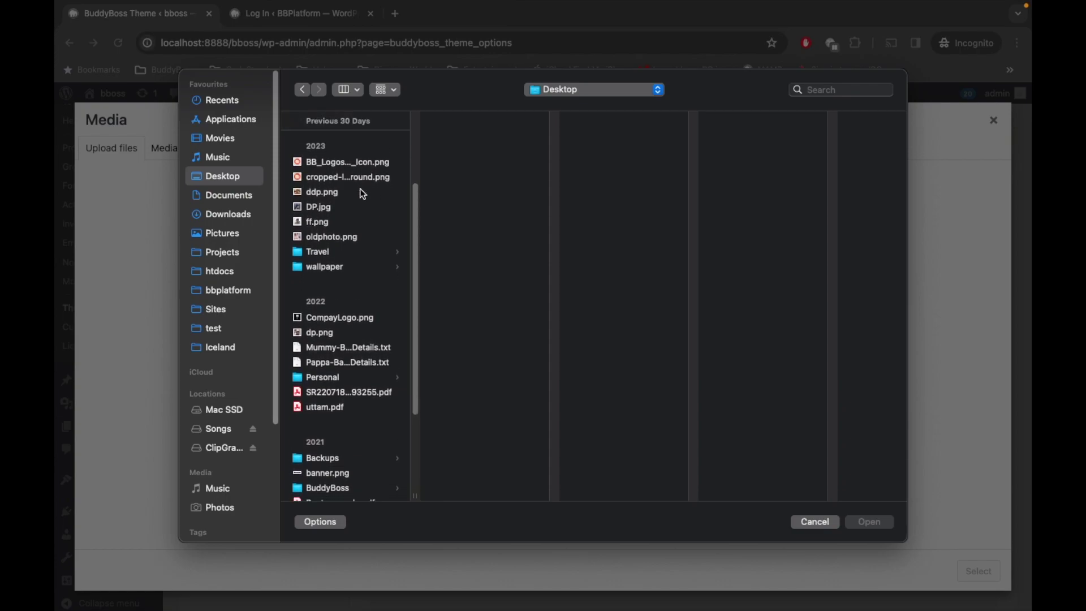
pyautogui.scroll(-2, 360, 190)
pyautogui.scroll(-3, 360, 190)
pyautogui.scroll(-1, 362, 192)
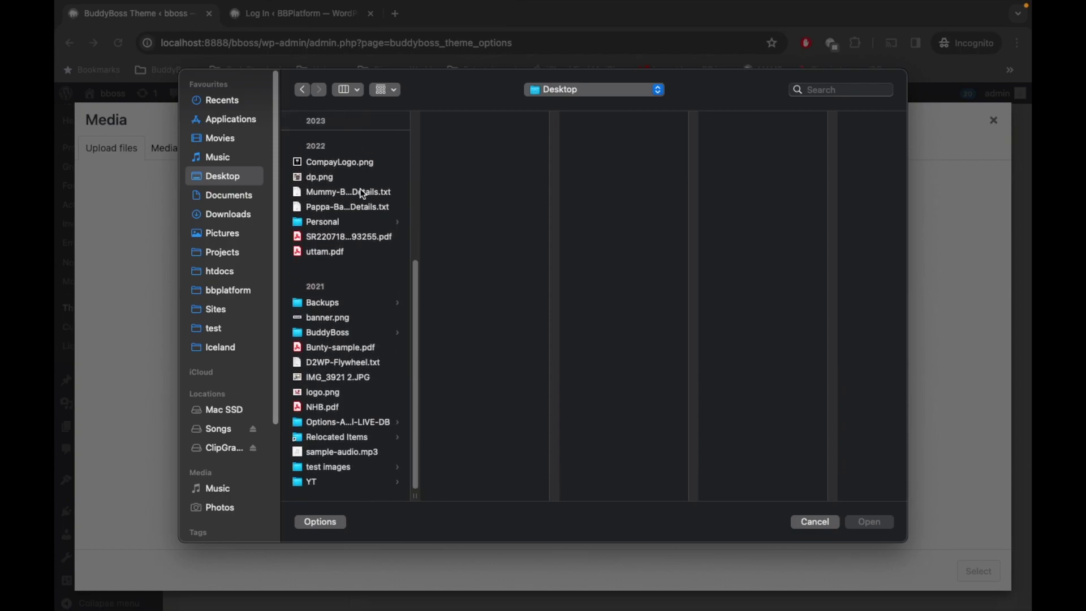
pyautogui.click(321, 398)
pyautogui.press('Return')
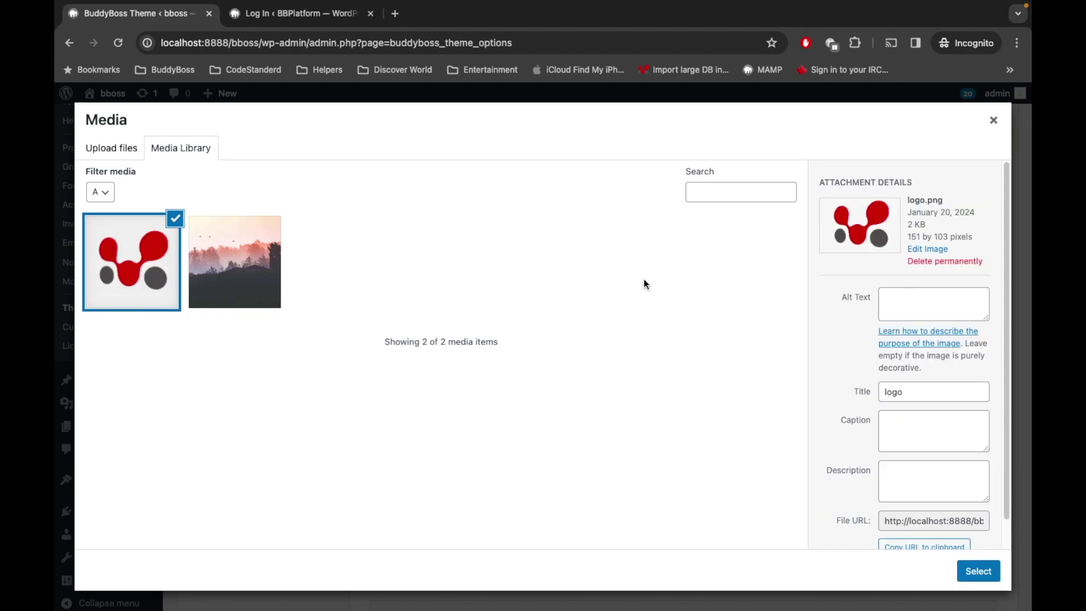
pyautogui.click(971, 568)
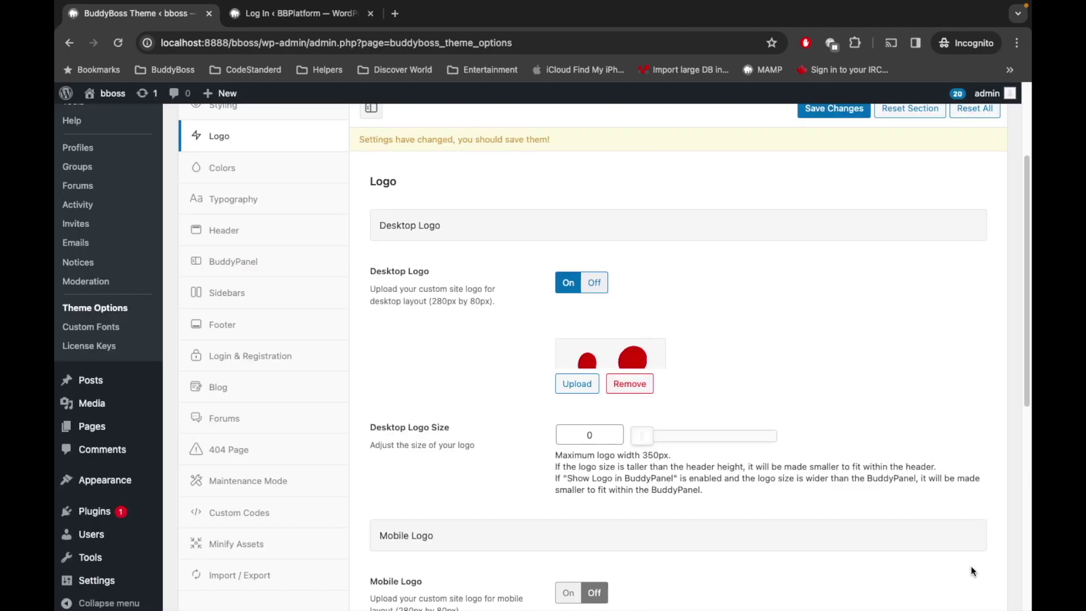
# Step: Save the Theme Options with the new desktop logo
pyautogui.scroll(-2, 694, 248)
pyautogui.scroll(-5, 694, 249)
pyautogui.scroll(3, 694, 249)
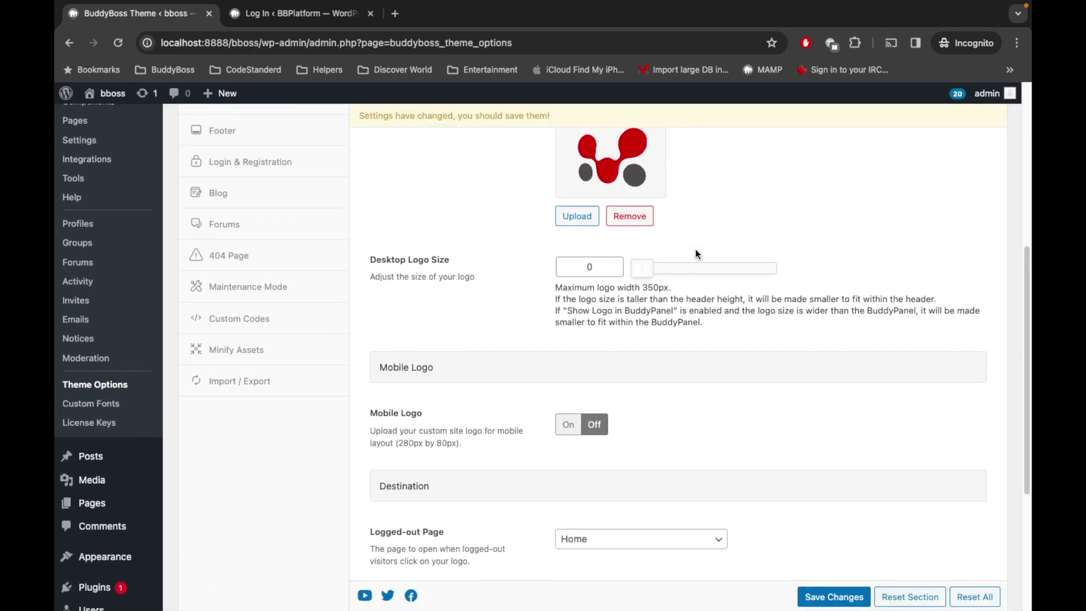
pyautogui.scroll(-2, 696, 254)
pyautogui.scroll(-3, 696, 254)
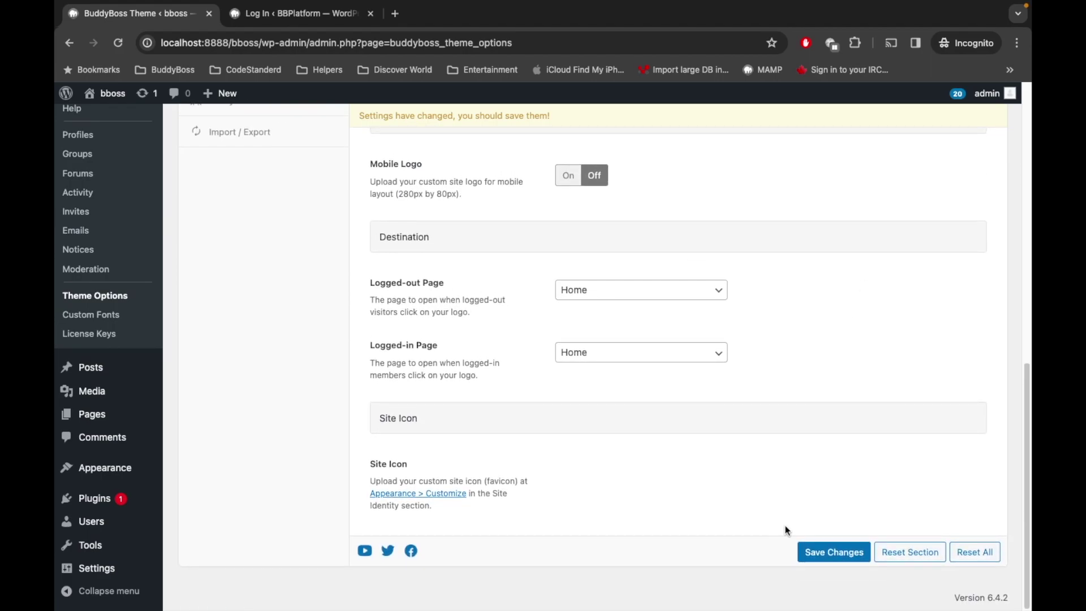
pyautogui.click(823, 552)
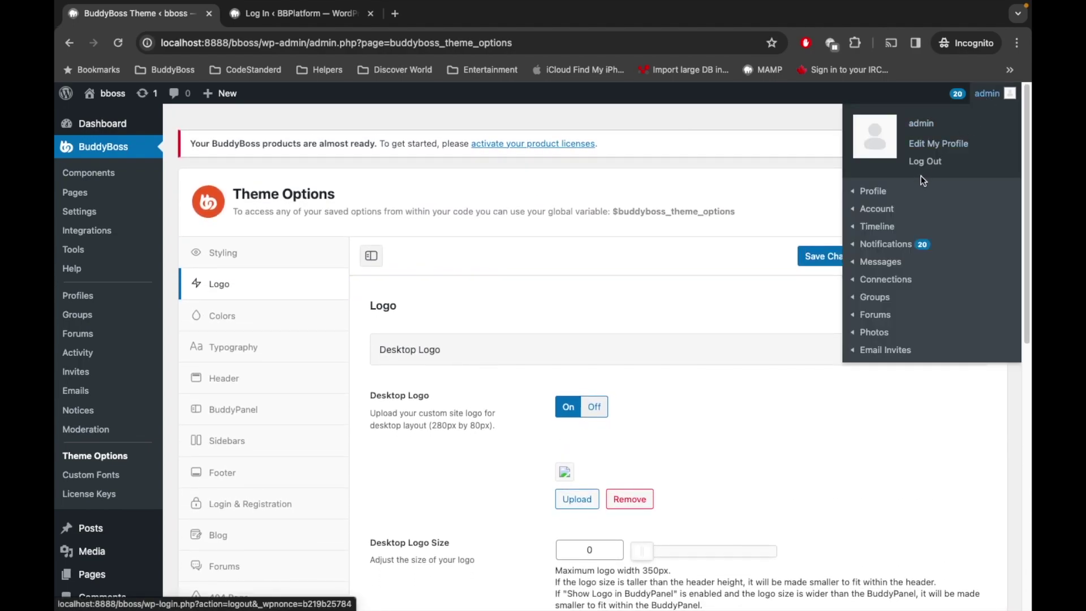
# Step: Log out to preview the forest-background sign-in page, then sign back in with Remember Me
pyautogui.click(914, 162)
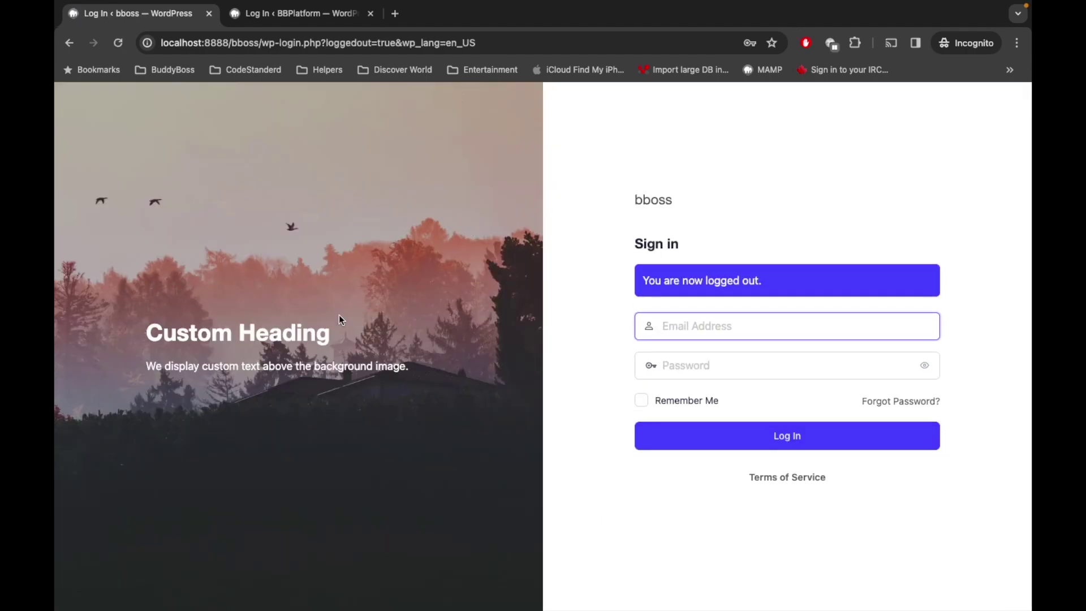
pyautogui.click(153, 335)
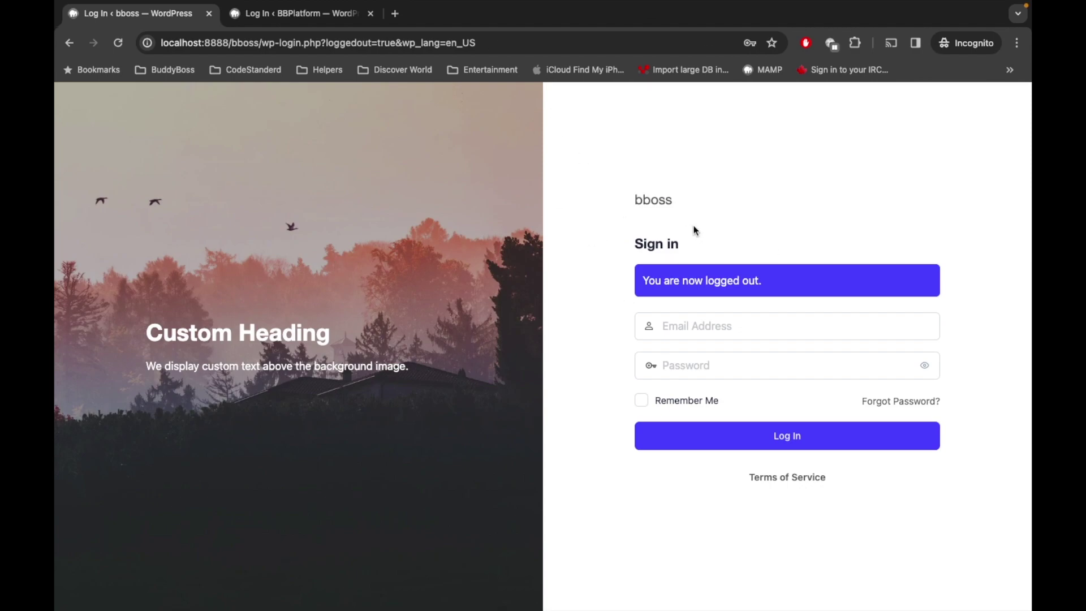
pyautogui.click(674, 321)
pyautogui.click(746, 385)
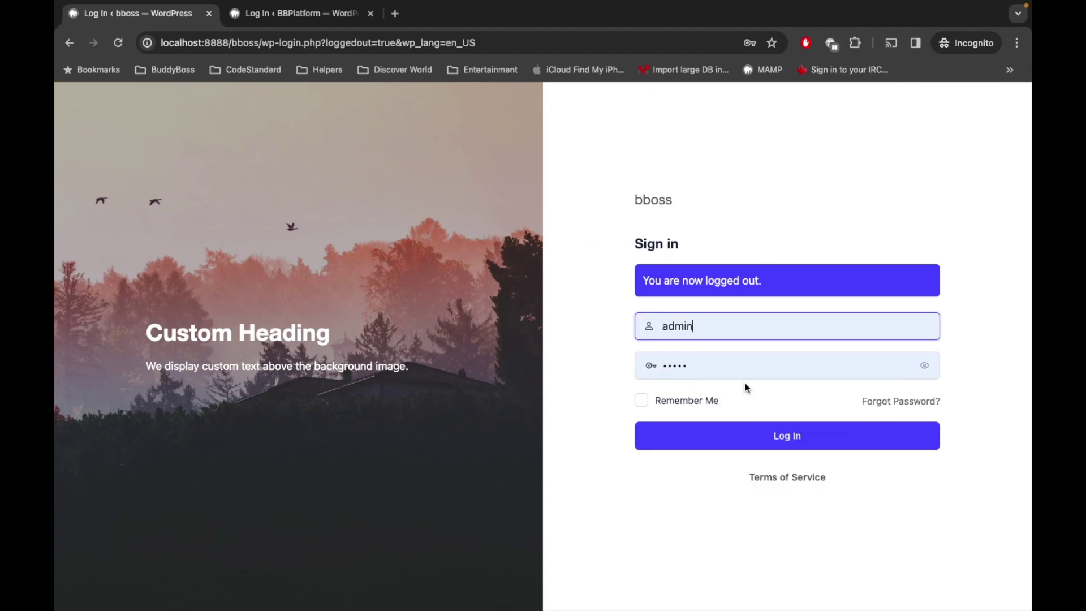
pyautogui.click(673, 403)
pyautogui.click(672, 436)
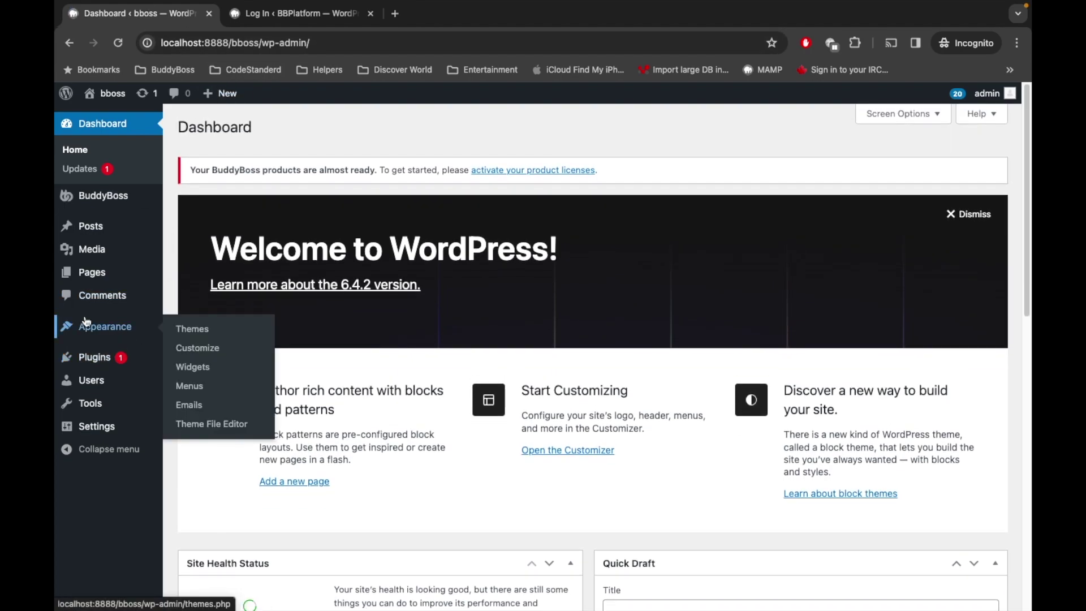
pyautogui.moveTo(103, 195)
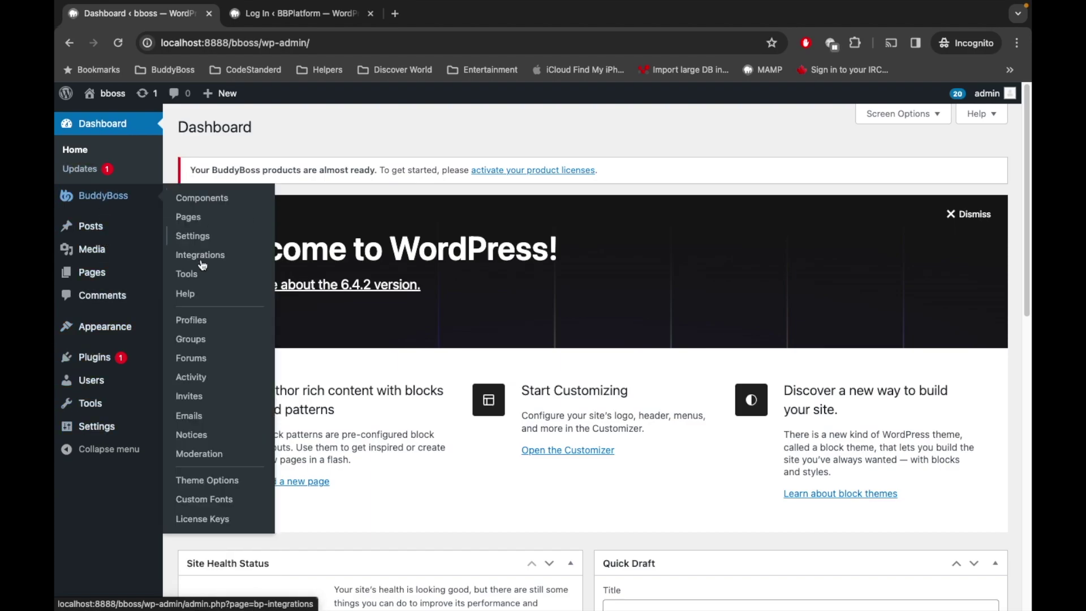
# Step: Go to BuddyBoss Theme Options > Login & Registration
pyautogui.click(188, 481)
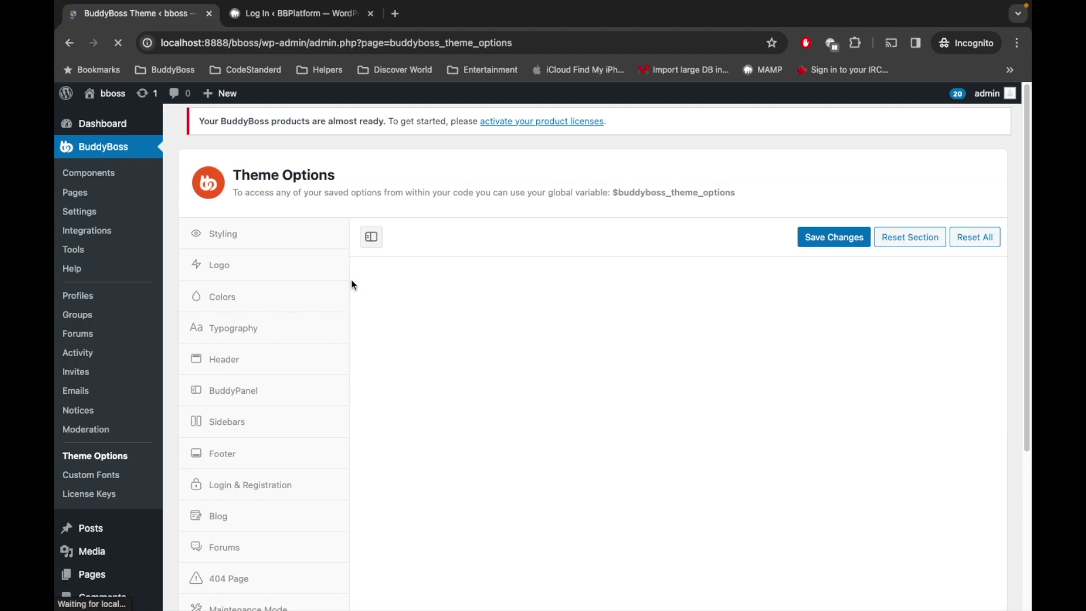
pyautogui.scroll(-2, 351, 280)
pyautogui.scroll(-1, 351, 279)
pyautogui.scroll(2, 351, 279)
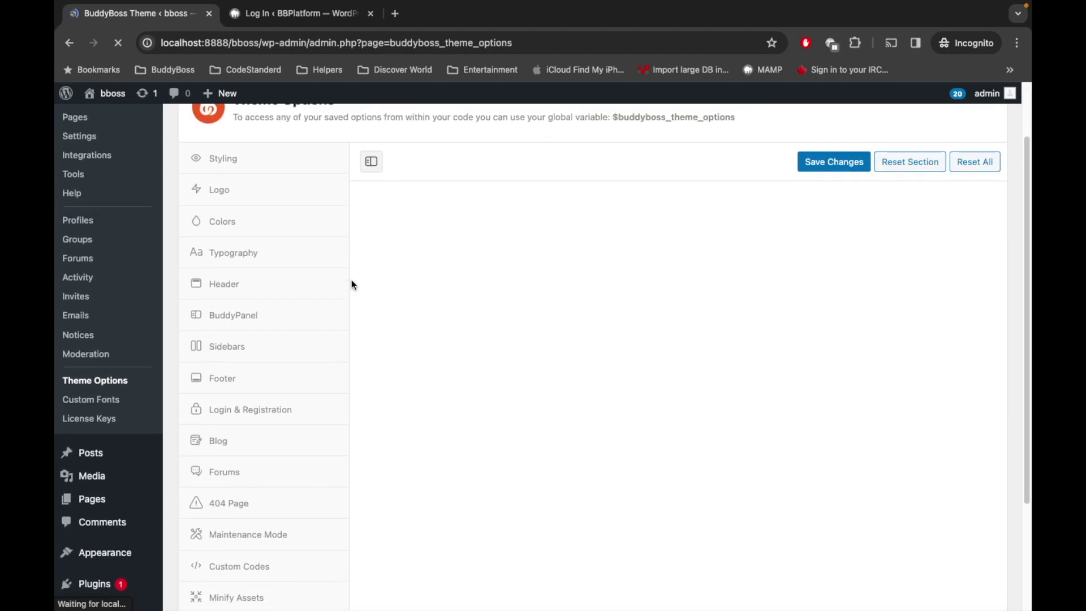
pyautogui.scroll(1, 352, 279)
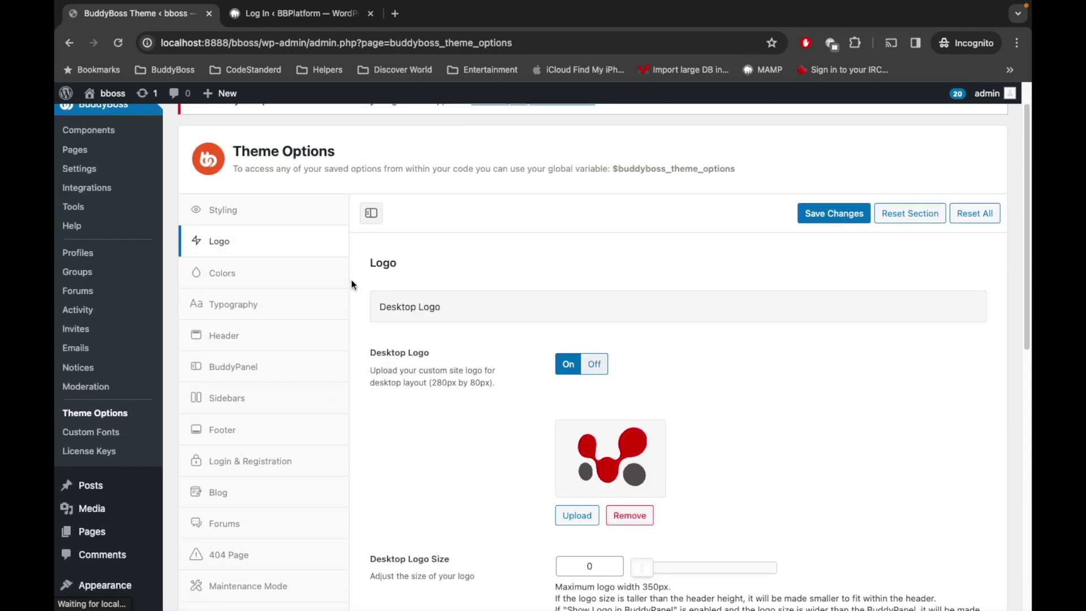
pyautogui.scroll(-1, 351, 293)
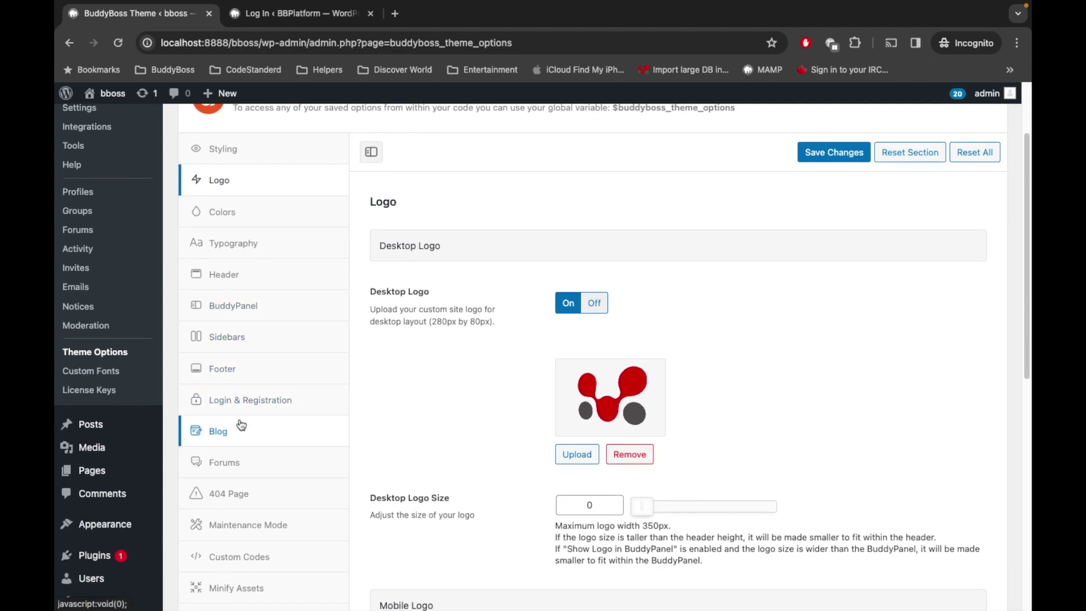
pyautogui.click(226, 398)
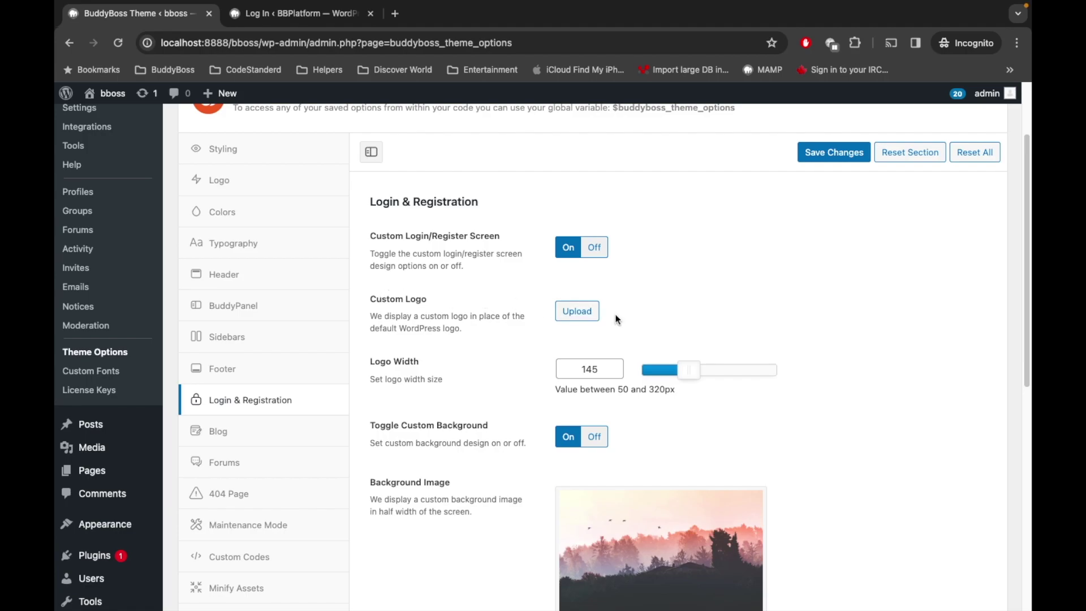
# Step: Choose the red-and-grey blob logo from the Media Library as the Custom Logo
pyautogui.click(571, 324)
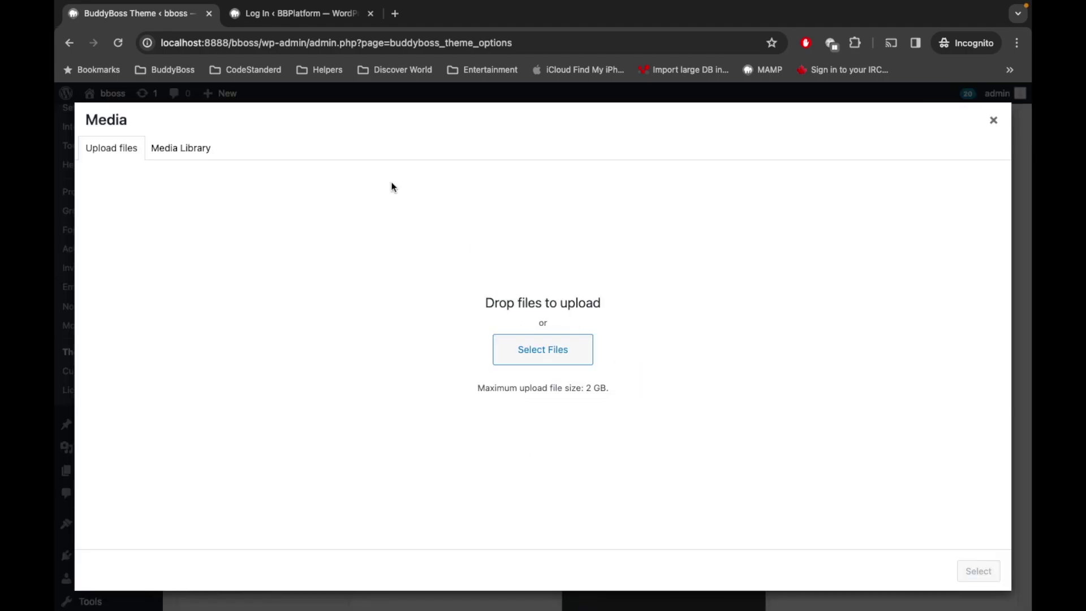
pyautogui.click(192, 153)
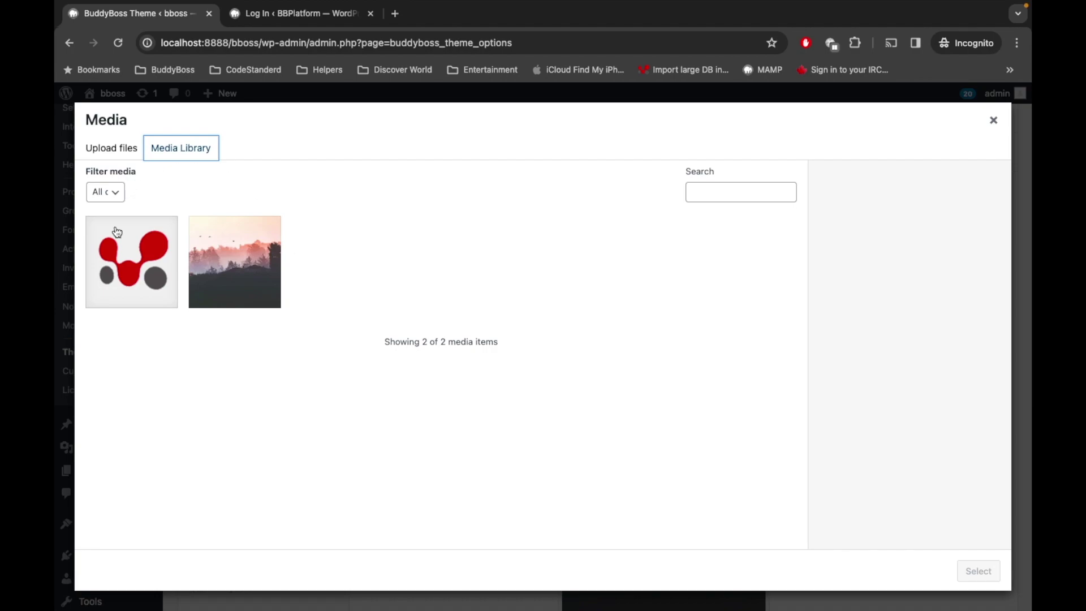
pyautogui.click(116, 250)
pyautogui.click(977, 571)
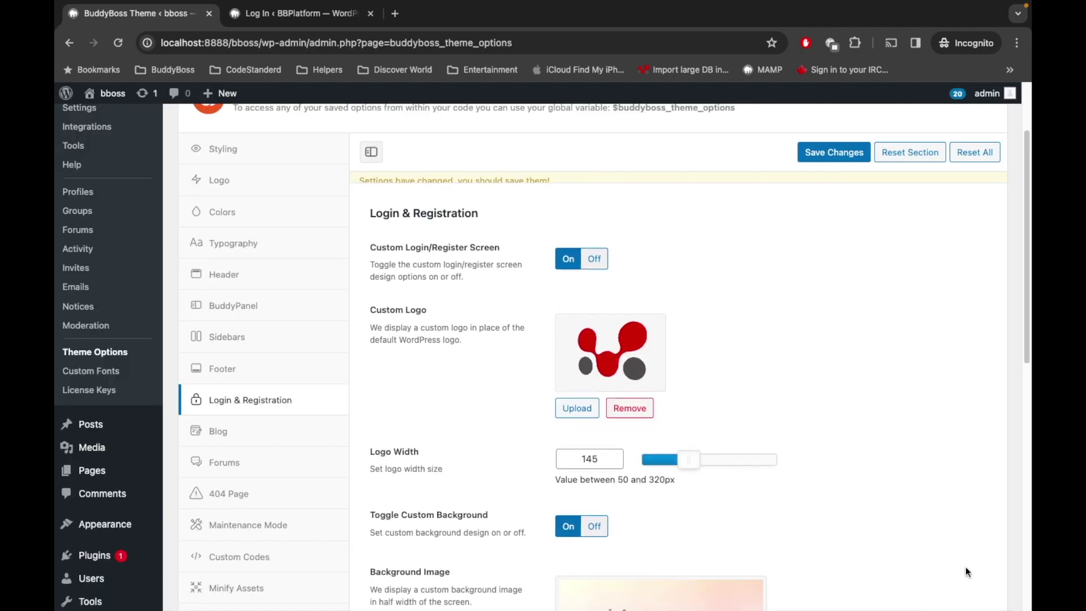
# Step: Save the Login & Registration settings with the blob logo as the custom login logo
pyautogui.scroll(-3, 729, 368)
pyautogui.scroll(3, 729, 369)
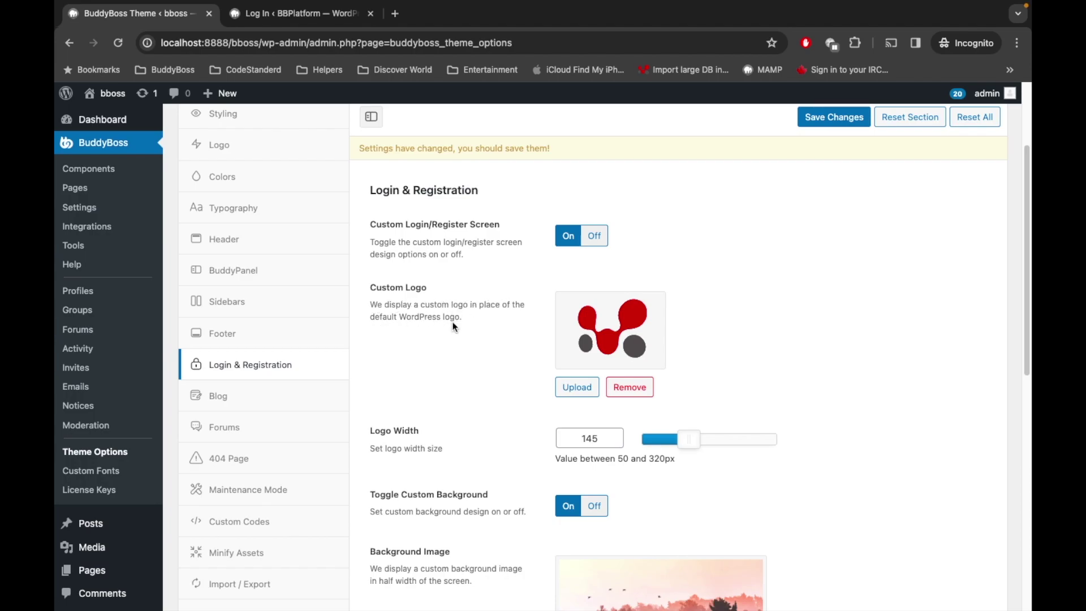
pyautogui.scroll(-4, 479, 322)
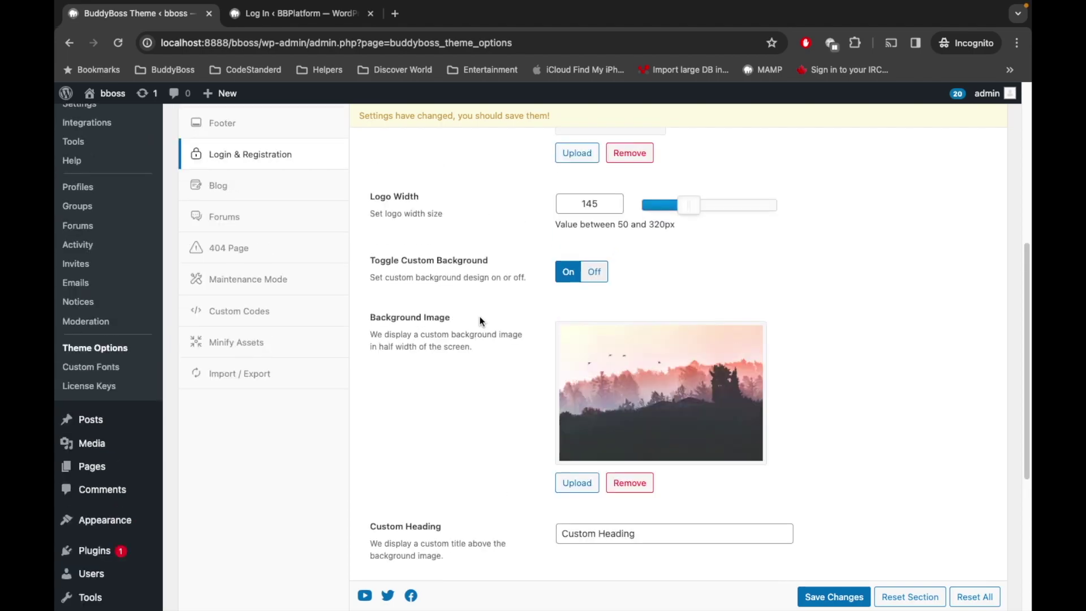
pyautogui.scroll(2, 480, 321)
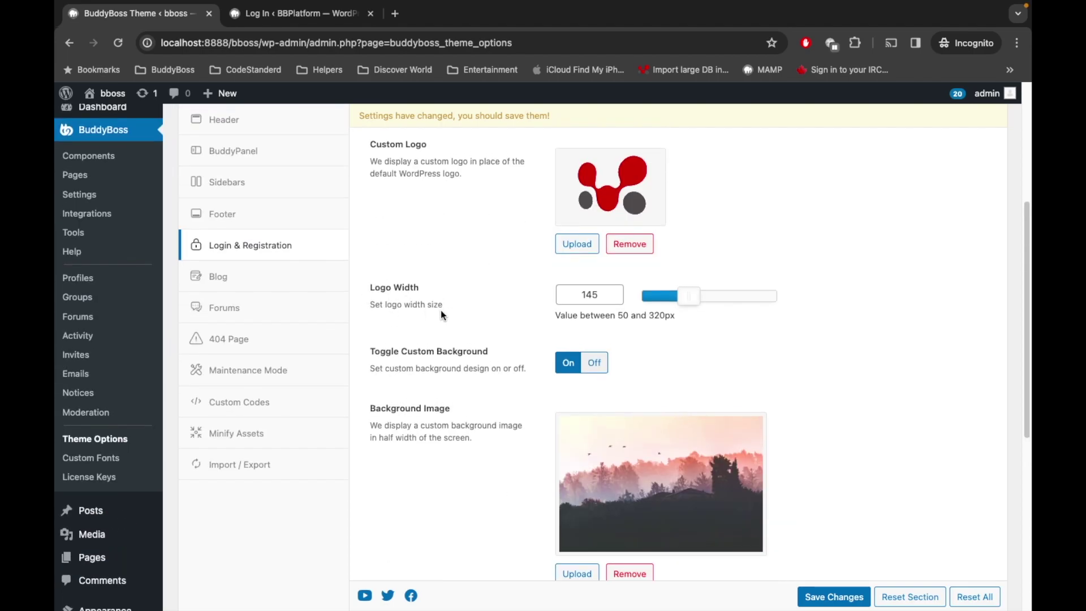
pyautogui.scroll(-1, 518, 308)
pyautogui.scroll(-6, 518, 308)
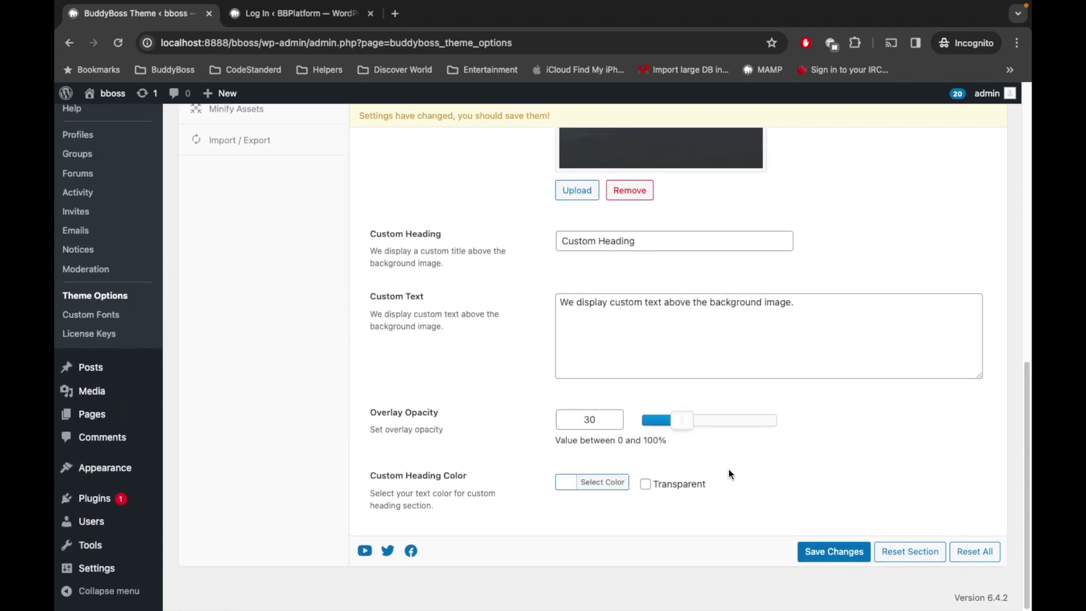
pyautogui.click(829, 552)
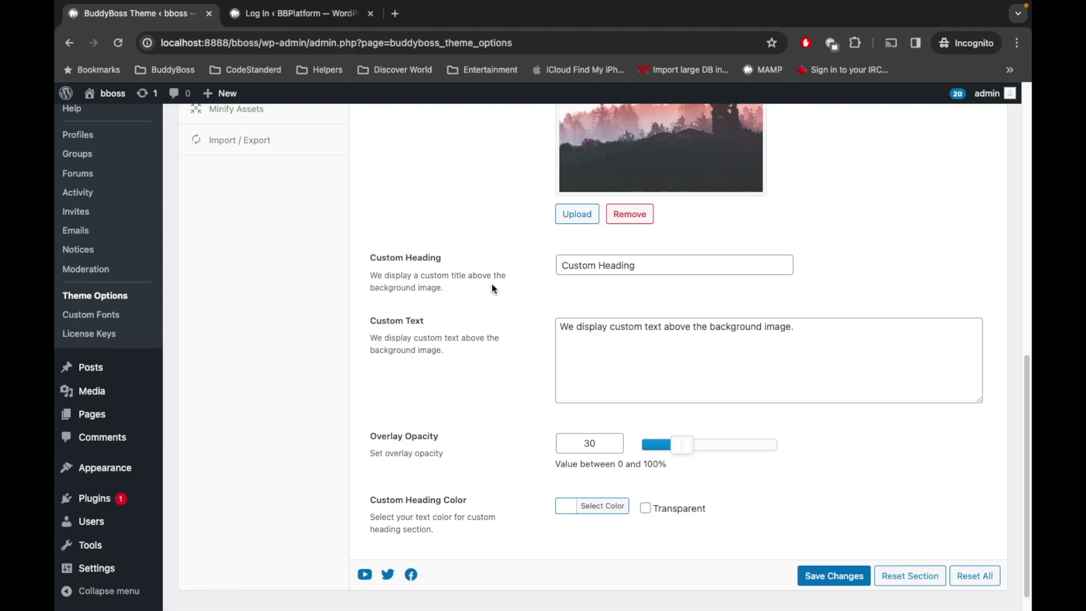
pyautogui.scroll(3, 493, 288)
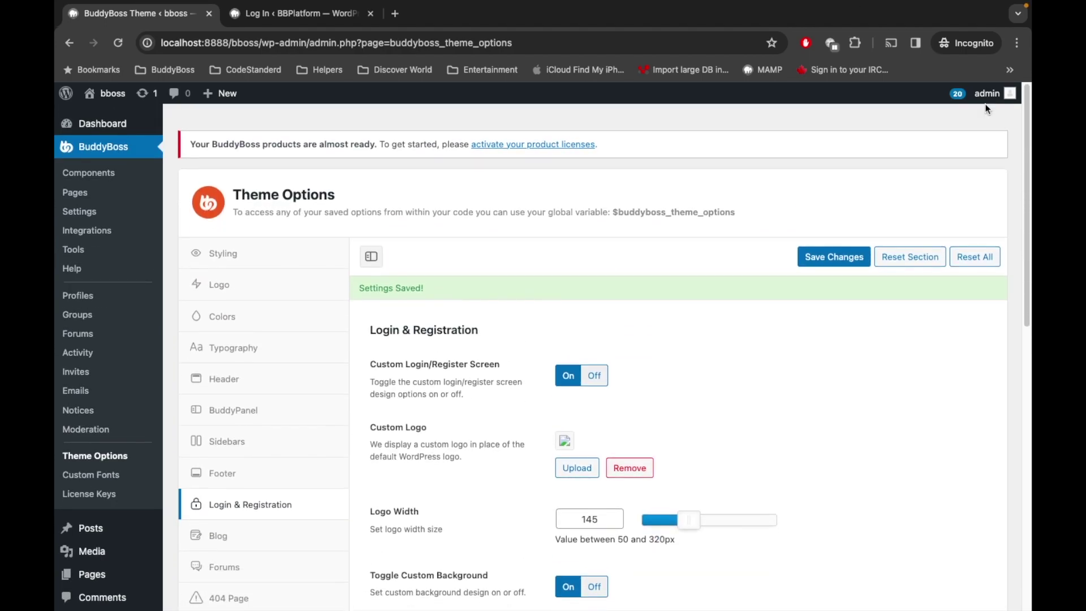
# Step: Log out of the admin account to check the sign-in page's new custom logo
pyautogui.click(931, 163)
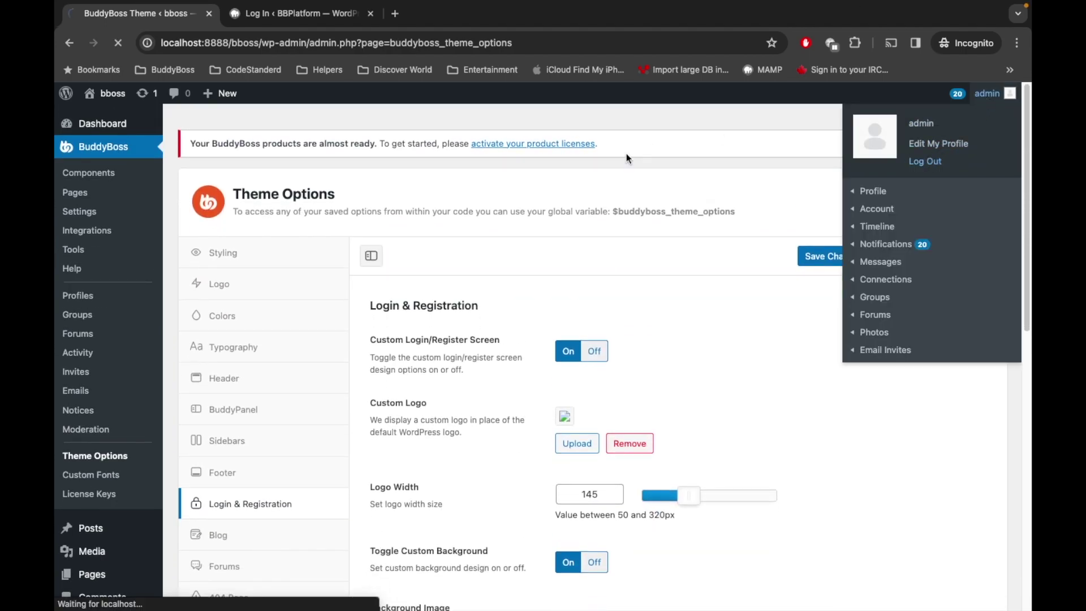